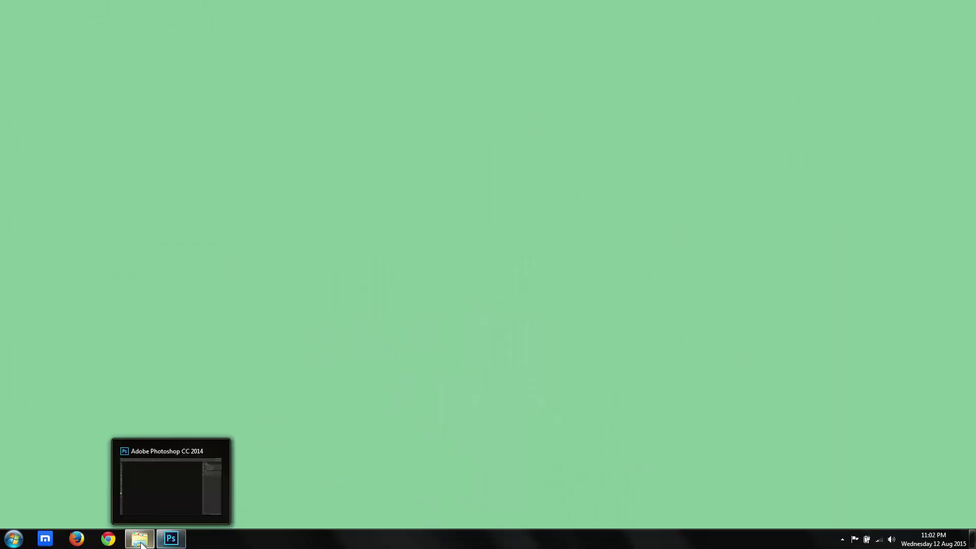
- Preview the finished red/cyan examples Double.jpg and Double2.psd in Picasa from the Double Color Exposure folder
{"action": "left_click", "coordinate": [140, 538]}
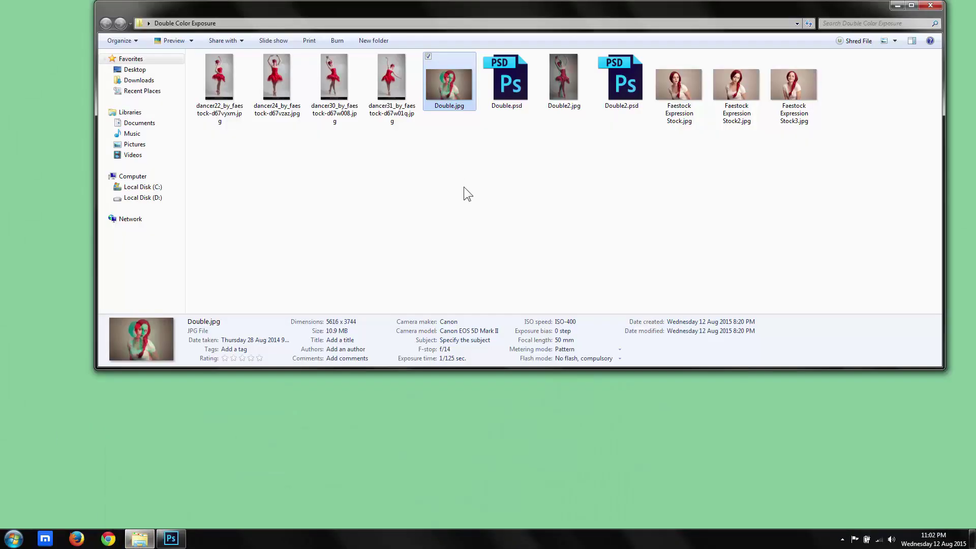
{"action": "double_click", "coordinate": [447, 80]}
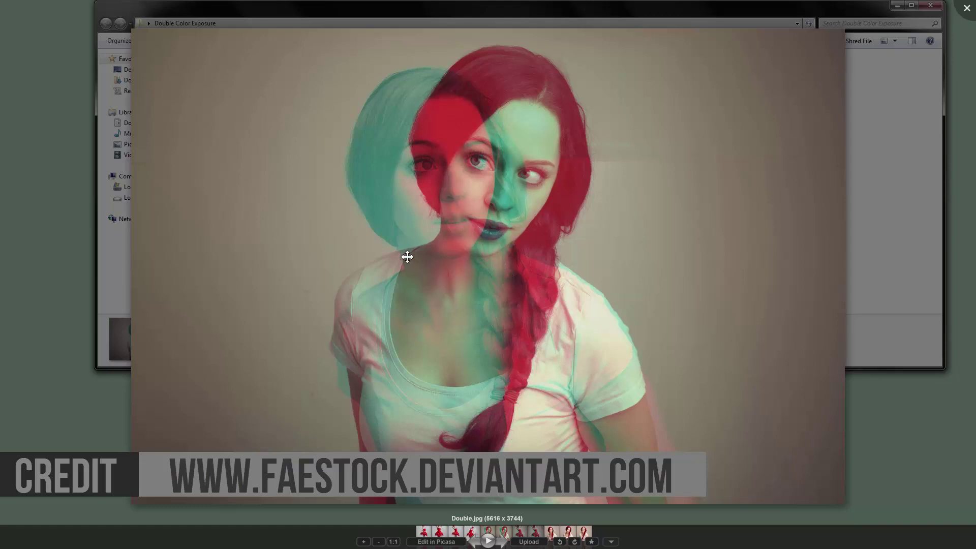
{"action": "left_click", "coordinate": [502, 543]}
{"action": "left_click", "coordinate": [501, 543]}
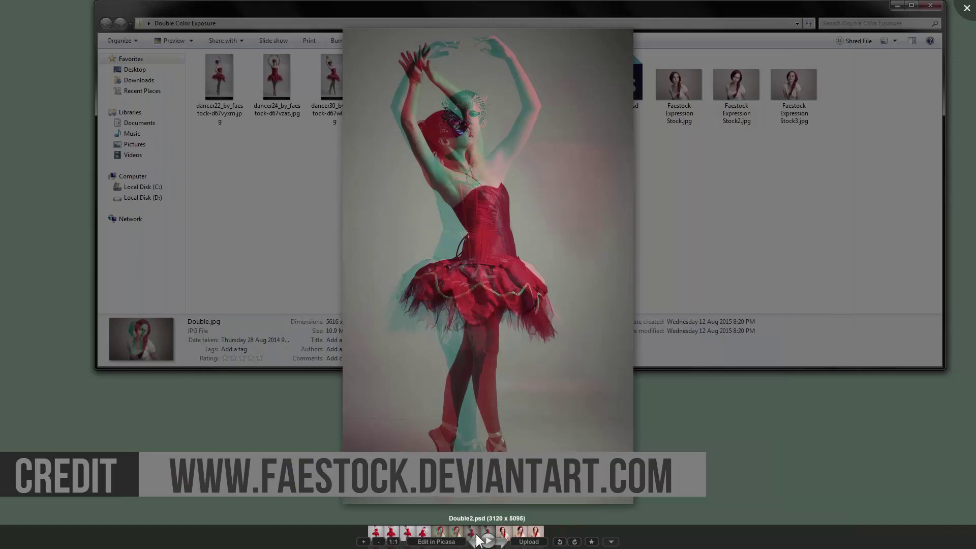
{"action": "left_click", "coordinate": [478, 542]}
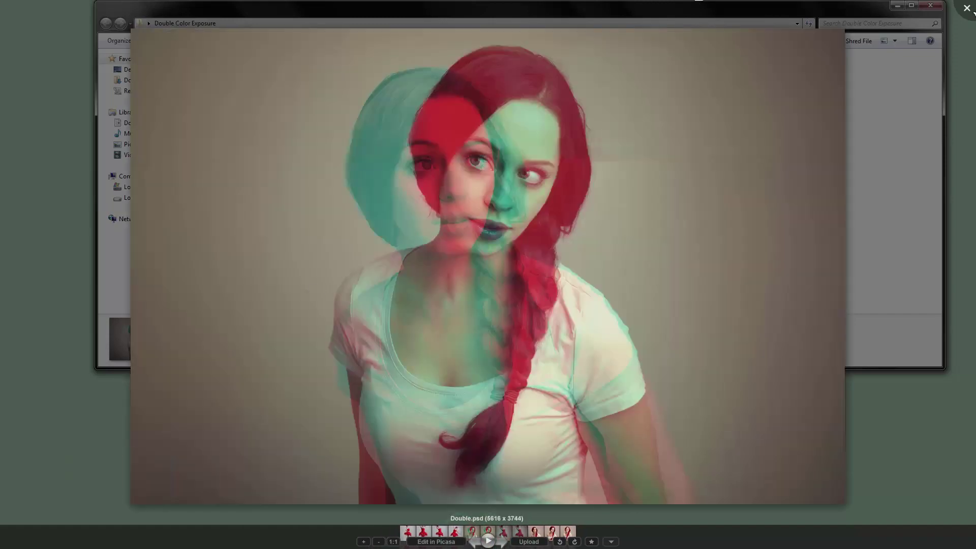
- Show the praying-girl Layer 0 and set its blend mode to Lighten to reveal the trees
{"action": "left_click", "coordinate": [967, 8]}
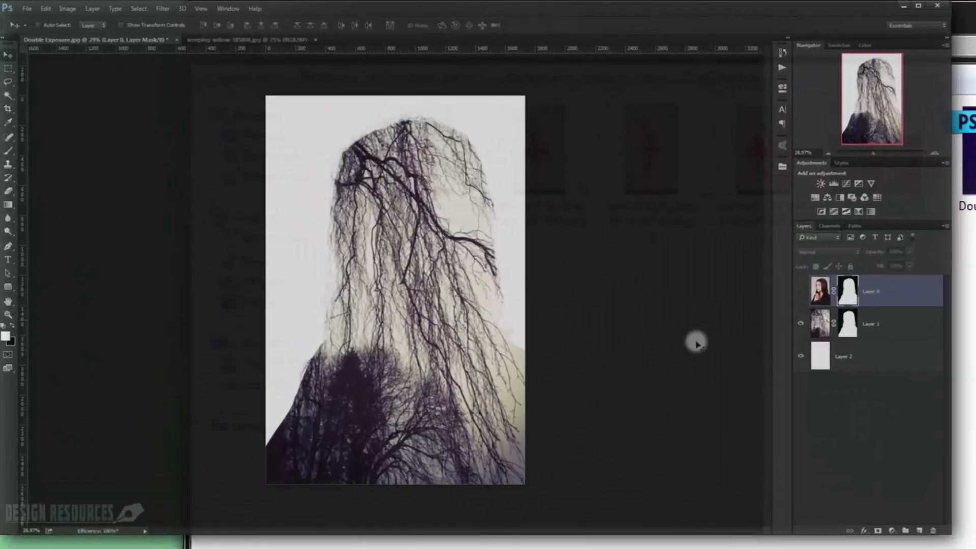
{"action": "left_click", "coordinate": [821, 298]}
{"action": "left_click", "coordinate": [850, 257]}
{"action": "left_click", "coordinate": [841, 328]}
{"action": "scroll", "coordinate": [388, 240], "scroll_direction": "up", "scroll_amount": 4}
{"action": "scroll", "coordinate": [483, 283], "scroll_direction": "down", "scroll_amount": 3}
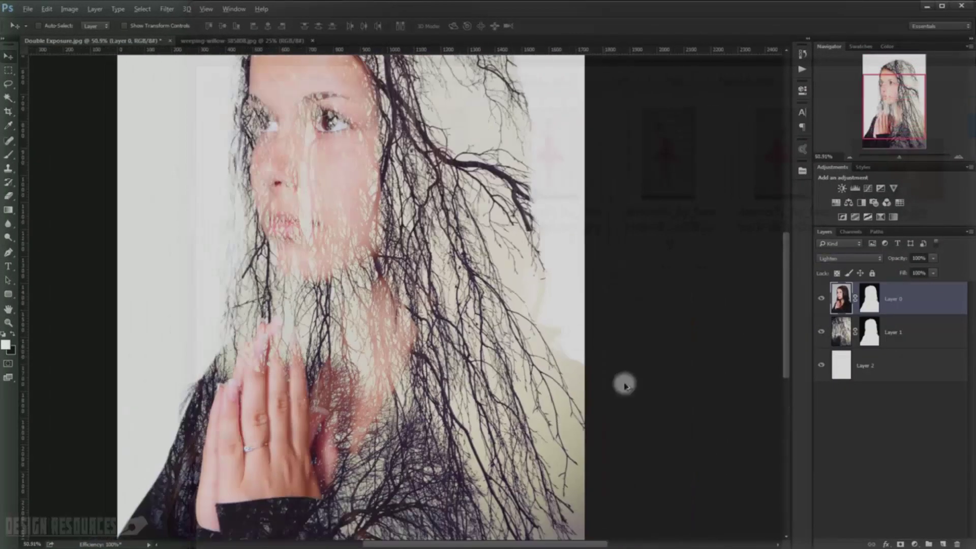
{"action": "scroll", "coordinate": [593, 355], "scroll_direction": "up", "scroll_amount": 3}
{"action": "scroll", "coordinate": [435, 320], "scroll_direction": "down", "scroll_amount": 4}
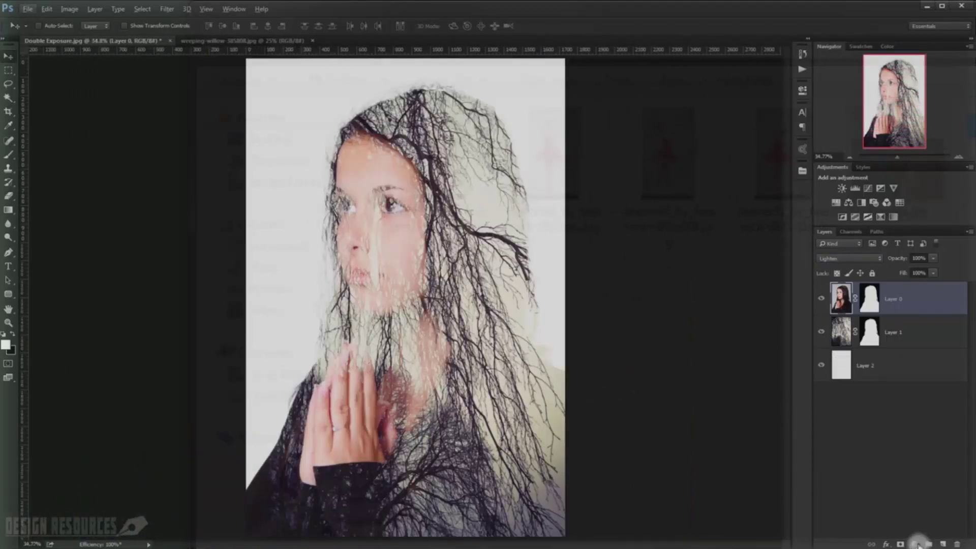
- Add a Black & White adjustment layer to make the image greyscale
{"action": "left_click", "coordinate": [914, 544]}
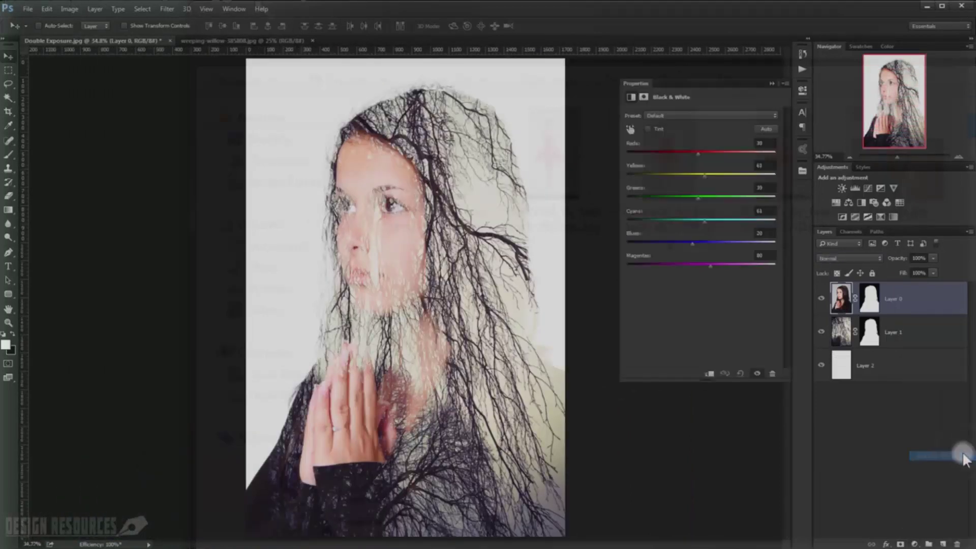
{"action": "left_click", "coordinate": [937, 455]}
{"action": "left_click", "coordinate": [895, 310]}
{"action": "left_click", "coordinate": [915, 371]}
- Add a Levels adjustment above Layer 1 and pull the white point left to brighten
{"action": "left_click", "coordinate": [915, 544]}
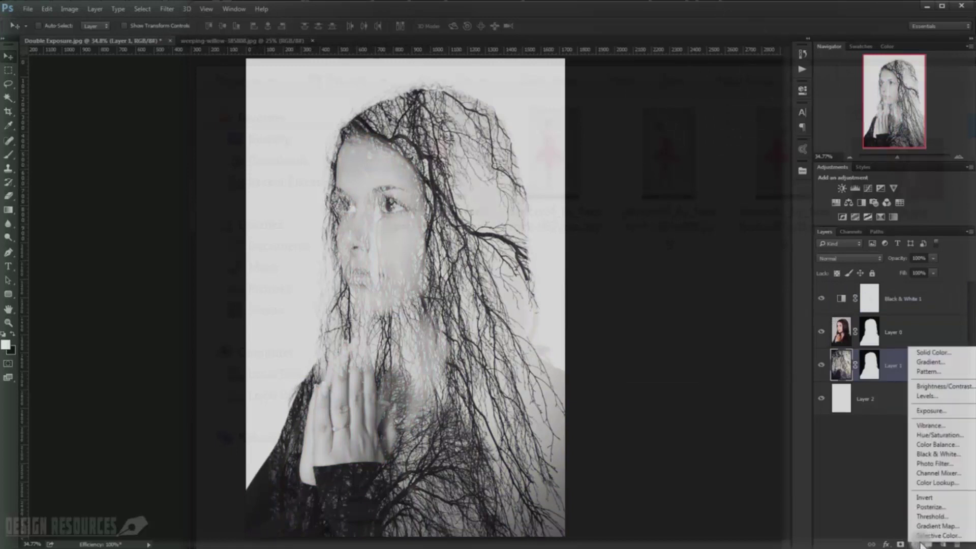
{"action": "left_click", "coordinate": [887, 395]}
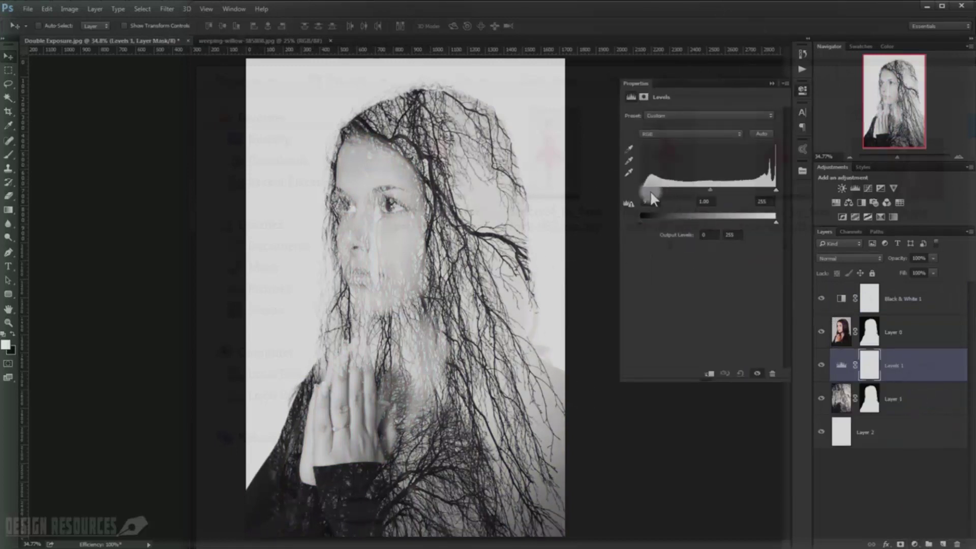
{"action": "mouse_move", "coordinate": [776, 190]}
{"action": "left_mouse_down"}
{"action": "mouse_move", "coordinate": [747, 191]}
{"action": "mouse_move", "coordinate": [758, 191]}
{"action": "left_mouse_up"}
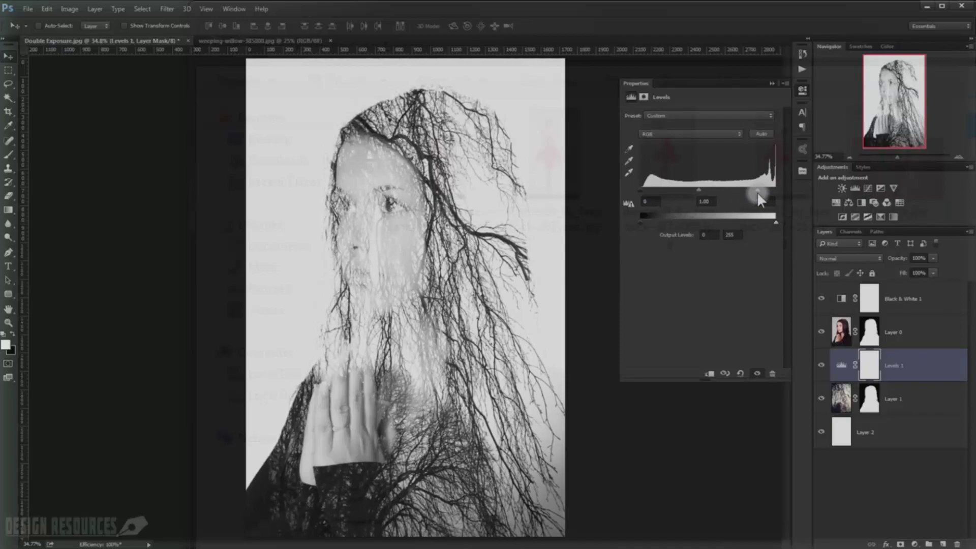
{"action": "left_click", "coordinate": [772, 82]}
{"action": "scroll", "coordinate": [475, 196], "scroll_direction": "up", "scroll_amount": 5}
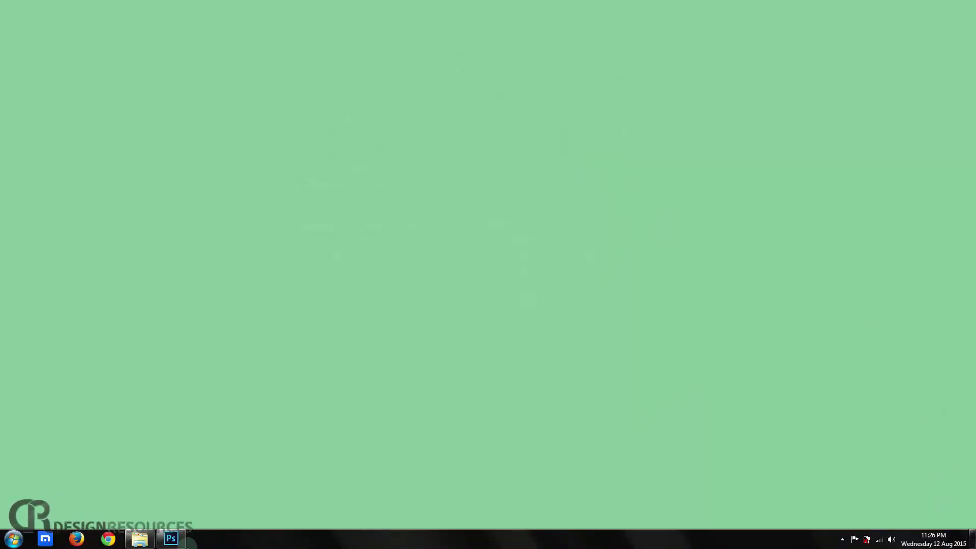
- Preview Faestock Expression Stock.jpg, then drag it from Explorer into Photoshop as a new document
{"action": "left_click", "coordinate": [171, 538]}
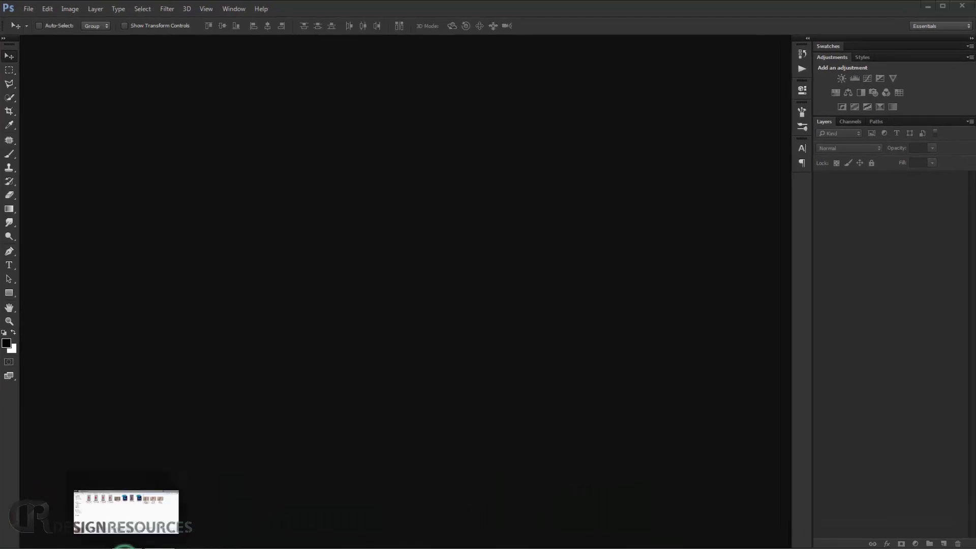
{"action": "left_click", "coordinate": [248, 544]}
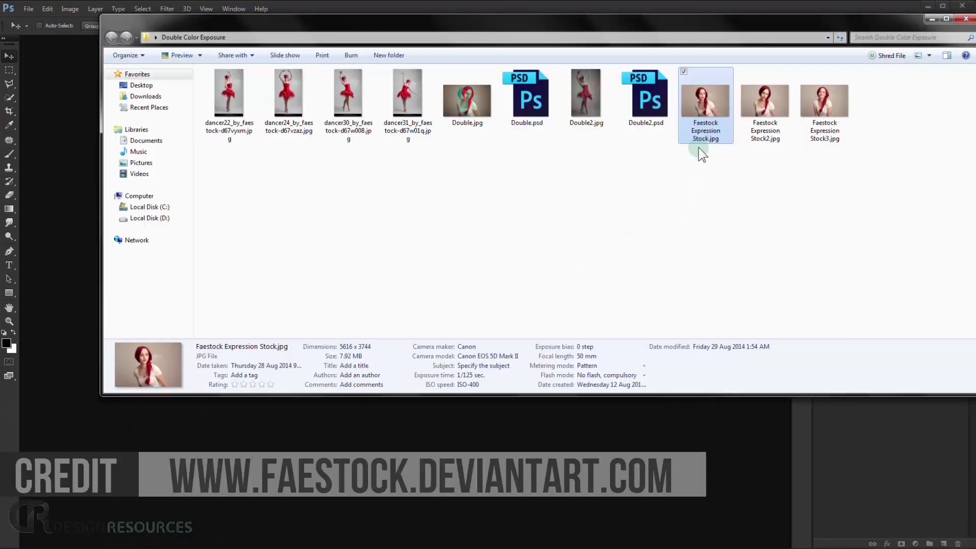
{"action": "double_click", "coordinate": [704, 125]}
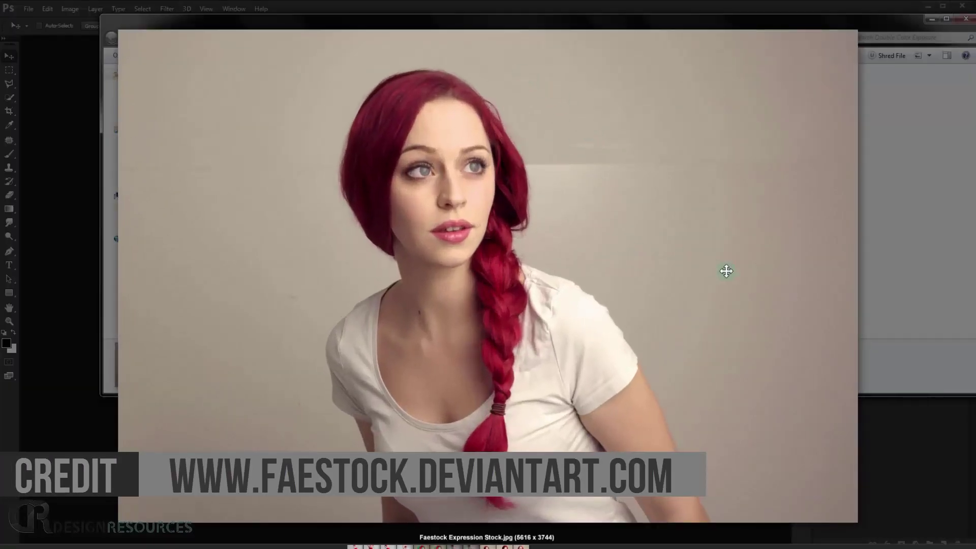
{"action": "left_click", "coordinate": [969, 21]}
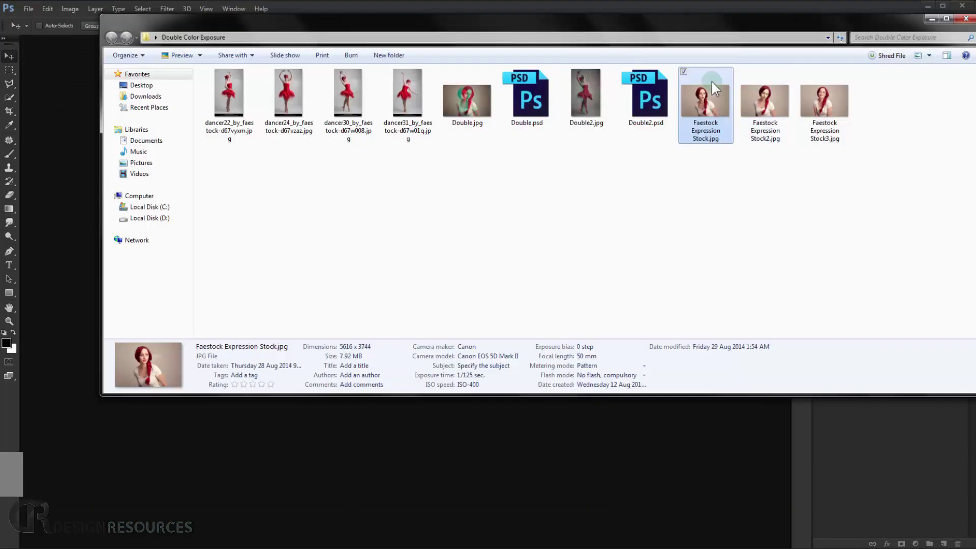
{"action": "left_click_drag", "start_coordinate": [684, 32], "coordinate": [785, 40]}
{"action": "left_click_drag", "start_coordinate": [806, 110], "coordinate": [87, 216]}
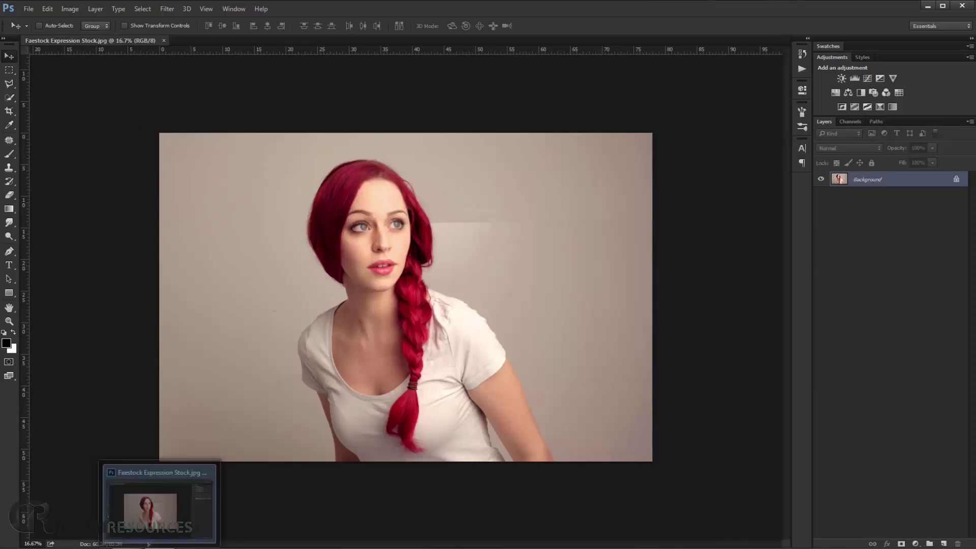
- Place Faestock Expression Stock2.jpg into the document and toggle its visibility to compare
{"action": "left_click", "coordinate": [127, 547]}
{"action": "left_click_drag", "start_coordinate": [876, 114], "coordinate": [172, 280]}
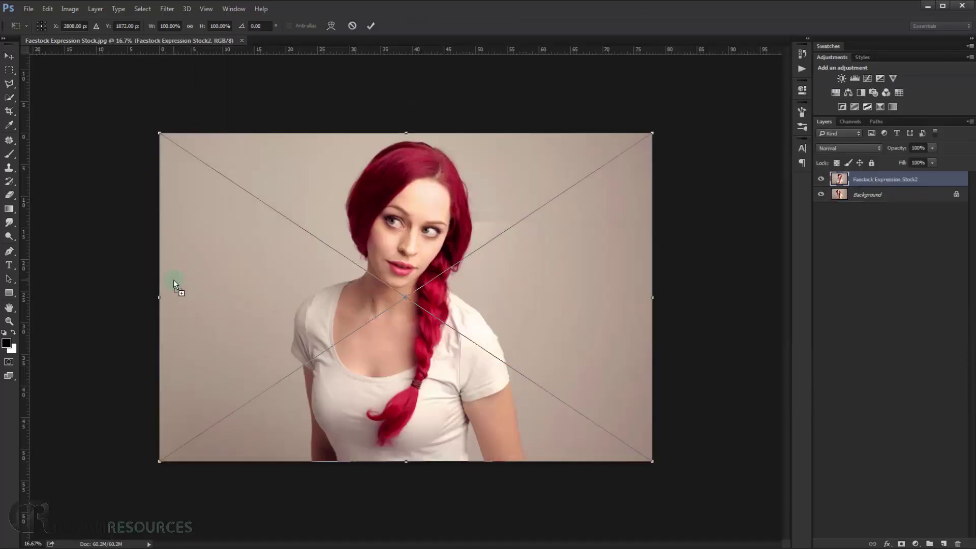
{"action": "key", "text": "Return"}
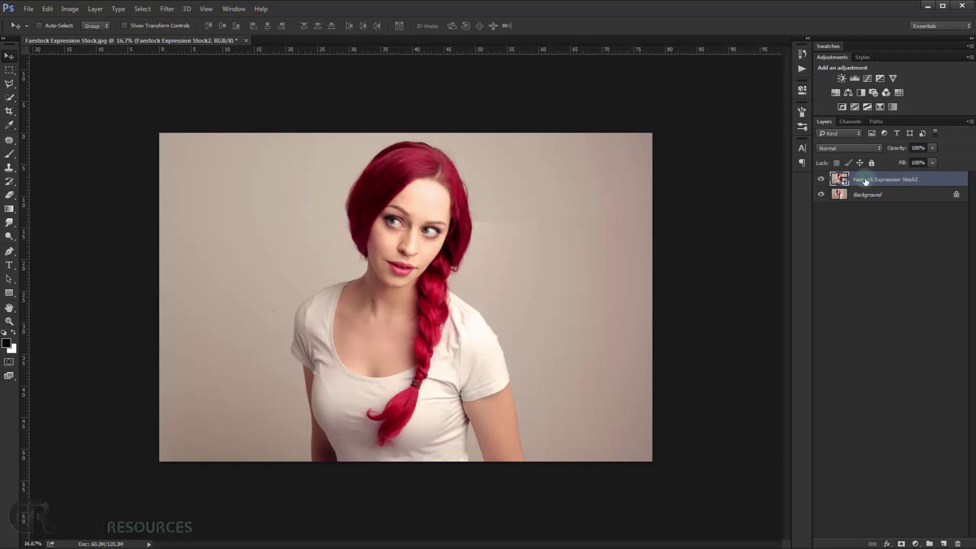
{"action": "left_click", "coordinate": [821, 179]}
{"action": "left_click", "coordinate": [821, 179]}
- In the Stock2 layer's Blending Options, try channel combinations and settle on G and B only
{"action": "double_click", "coordinate": [940, 184]}
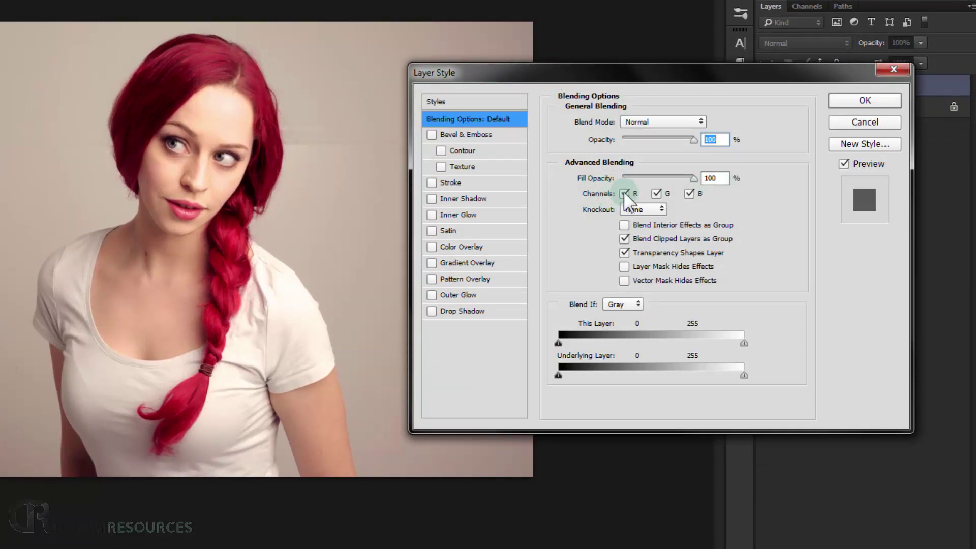
{"action": "left_click", "coordinate": [624, 193]}
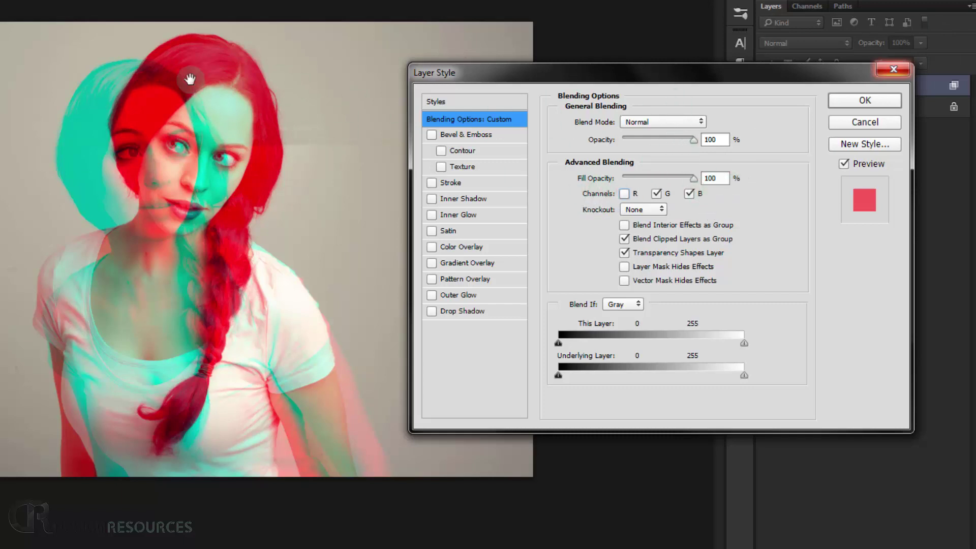
{"action": "left_click", "coordinate": [657, 193]}
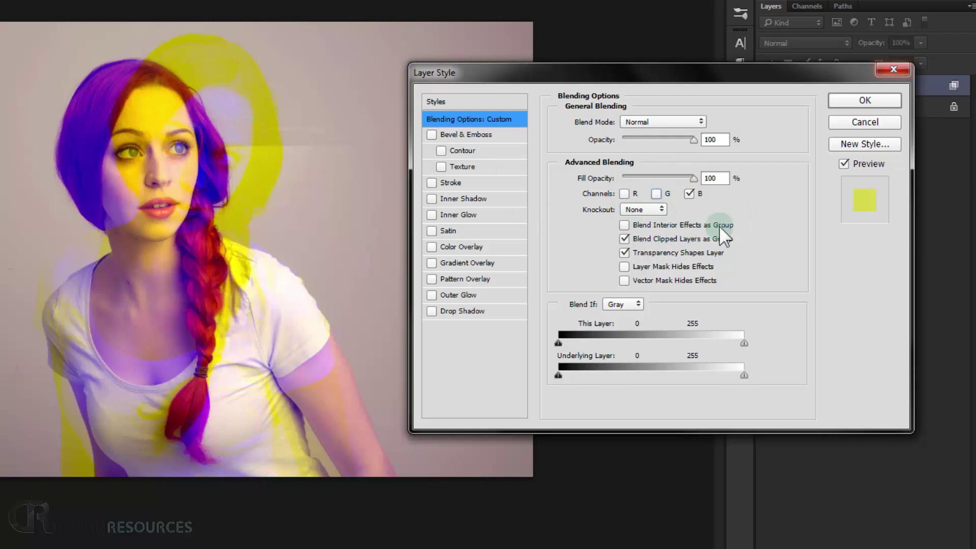
{"action": "left_click", "coordinate": [690, 193]}
{"action": "left_click", "coordinate": [624, 193]}
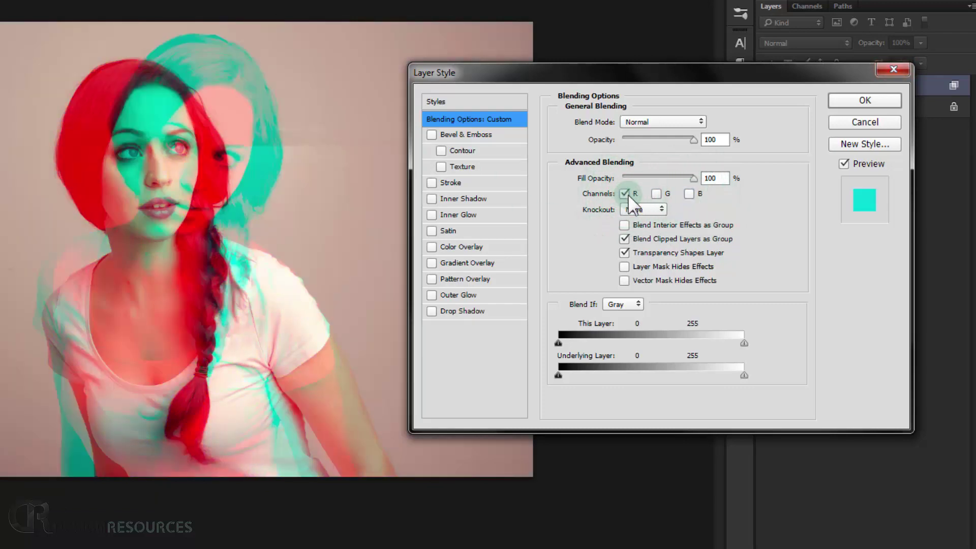
{"action": "left_click", "coordinate": [625, 193]}
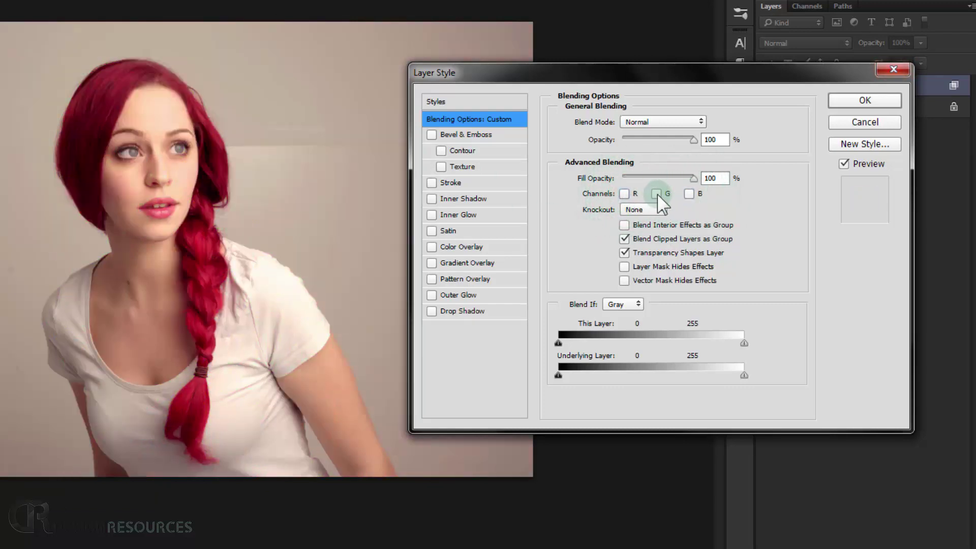
{"action": "left_click", "coordinate": [657, 193]}
{"action": "left_click", "coordinate": [657, 193]}
{"action": "left_click", "coordinate": [690, 193]}
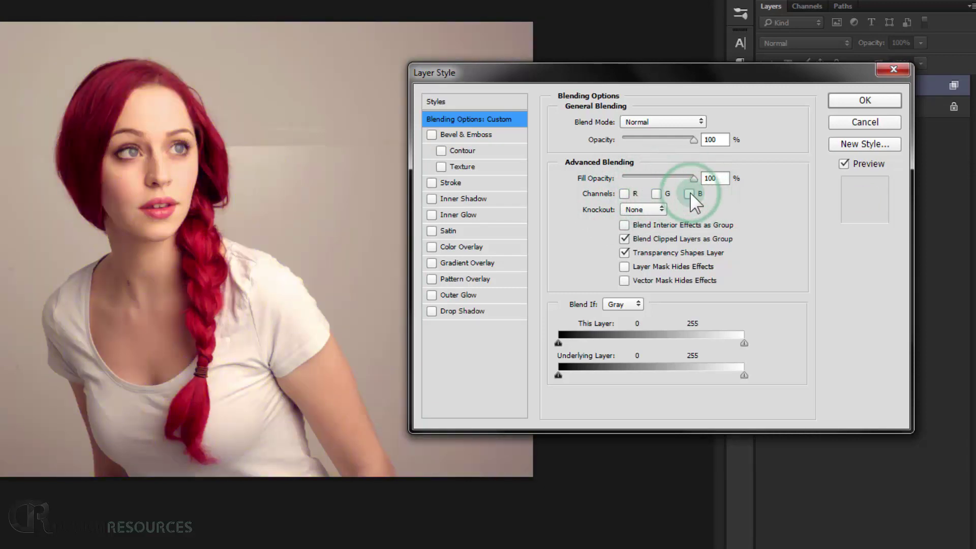
{"action": "left_click", "coordinate": [656, 193]}
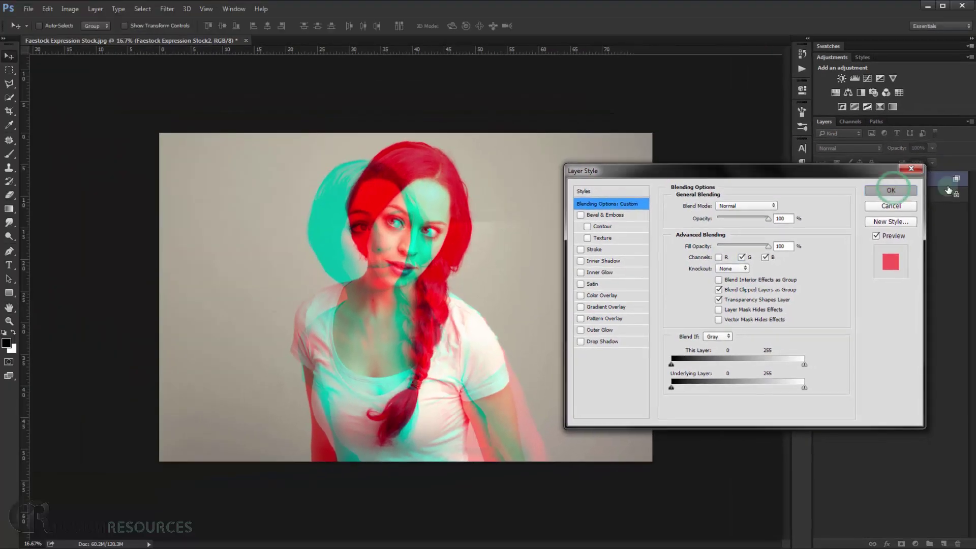
{"action": "left_click", "coordinate": [867, 100]}
{"action": "scroll", "coordinate": [406, 298], "scroll_direction": "up", "scroll_amount": 2}
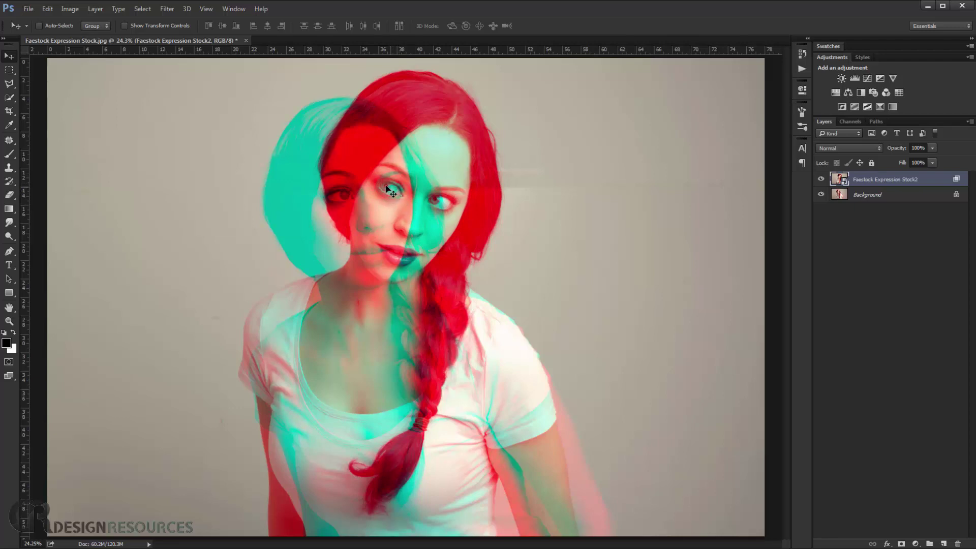
- With the Move tool, offset the top portrait slightly down and right, then fit the image on screen
{"action": "left_click", "coordinate": [9, 56]}
{"action": "left_click", "coordinate": [886, 198]}
{"action": "left_click", "coordinate": [519, 144]}
{"action": "mouse_move", "coordinate": [438, 201]}
{"action": "left_mouse_down"}
{"action": "mouse_move", "coordinate": [433, 193]}
{"action": "mouse_move", "coordinate": [436, 202]}
{"action": "left_mouse_up"}
{"action": "key", "text": "Down"}
{"action": "key", "text": "Down"}
{"action": "key", "text": "Down"}
{"action": "key", "text": "Down"}
{"action": "key", "text": "Down"}
{"action": "key", "text": "Down"}
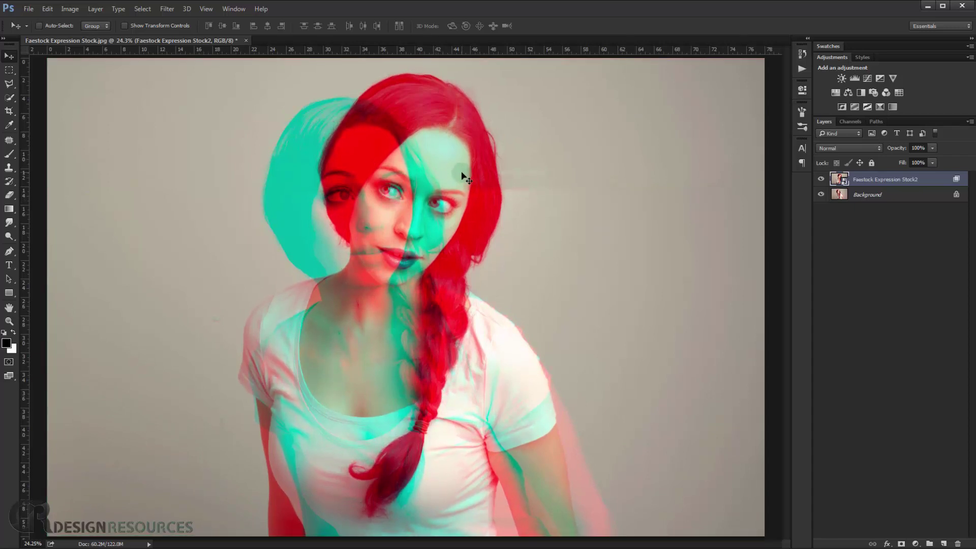
{"action": "key", "text": "Right"}
{"action": "key", "text": "Right"}
{"action": "key", "text": "Right"}
{"action": "key", "text": "Right"}
{"action": "key", "text": "Right"}
{"action": "key", "text": "Right"}
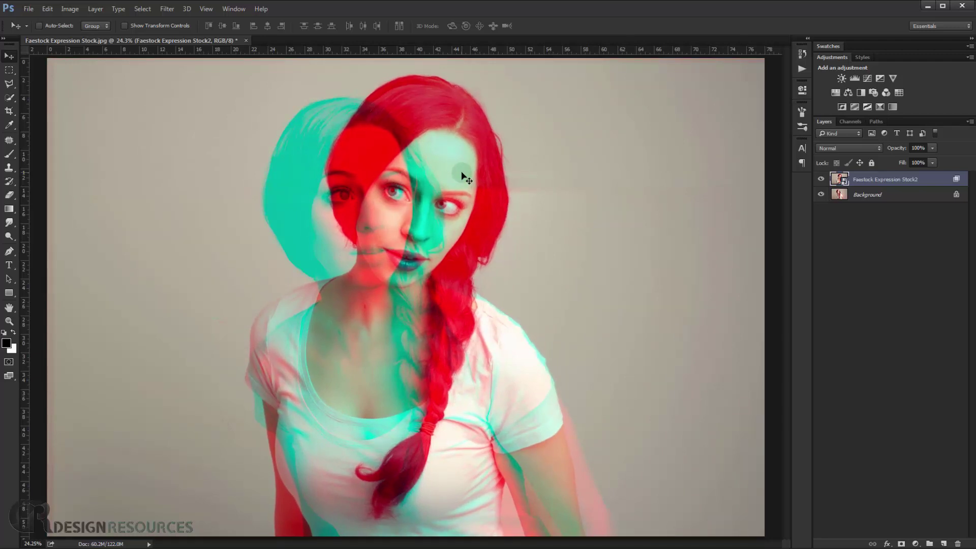
{"action": "scroll", "coordinate": [381, 196], "scroll_direction": "up", "scroll_amount": 5}
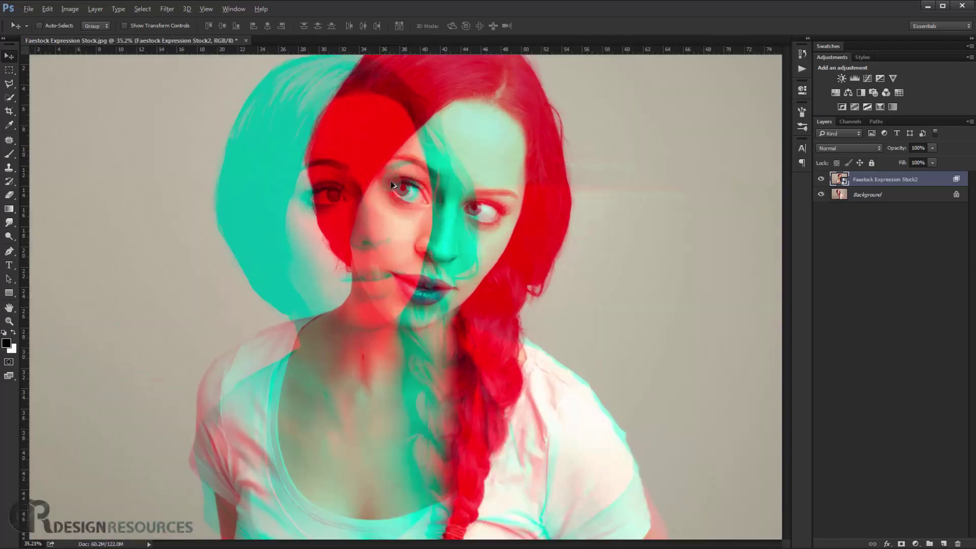
{"action": "scroll", "coordinate": [424, 212], "scroll_direction": "up", "scroll_amount": 1}
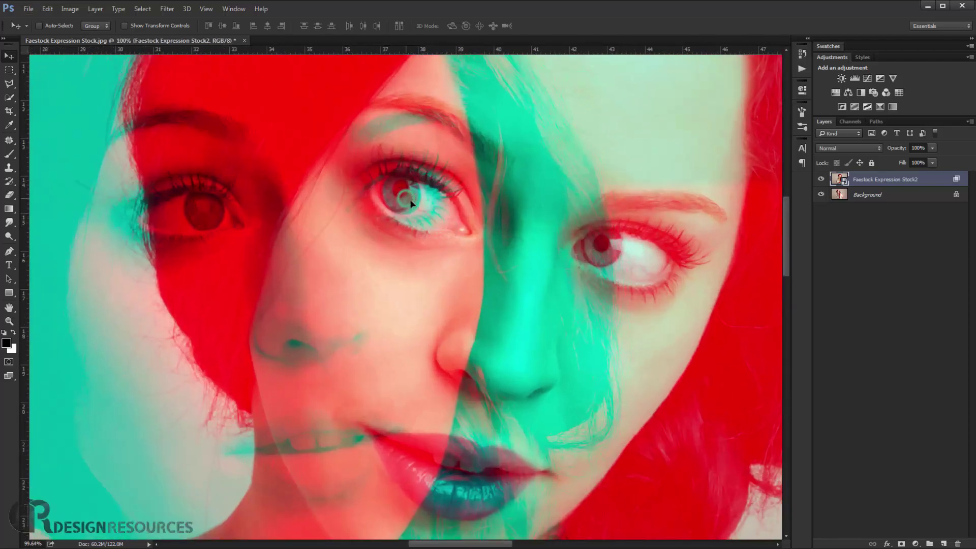
{"action": "left_click_drag", "start_coordinate": [413, 204], "coordinate": [409, 201]}
{"action": "key", "text": "ctrl+0"}
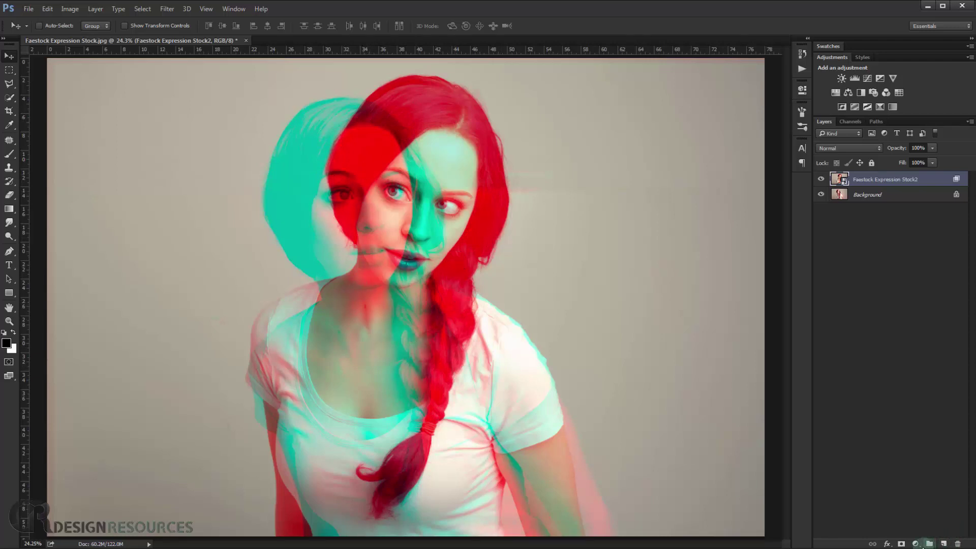
- Add a Hue/Saturation adjustment layer and lower the Reds saturation to -40
{"action": "left_click", "coordinate": [916, 544]}
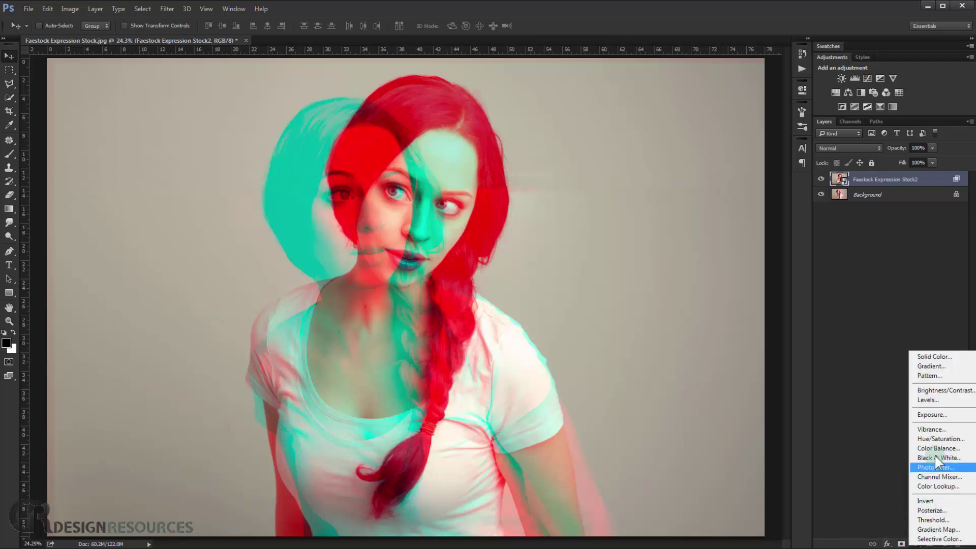
{"action": "left_click", "coordinate": [941, 439]}
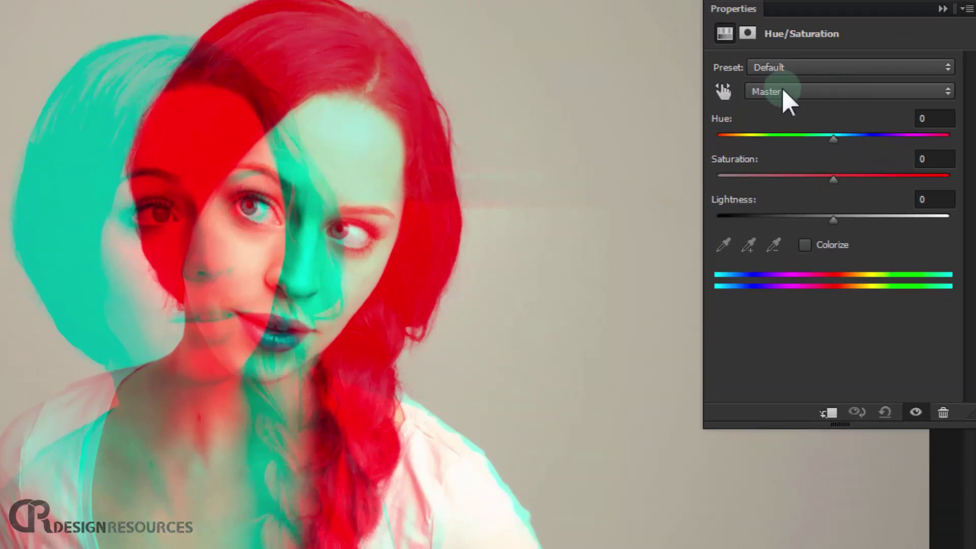
{"action": "left_click", "coordinate": [821, 91]}
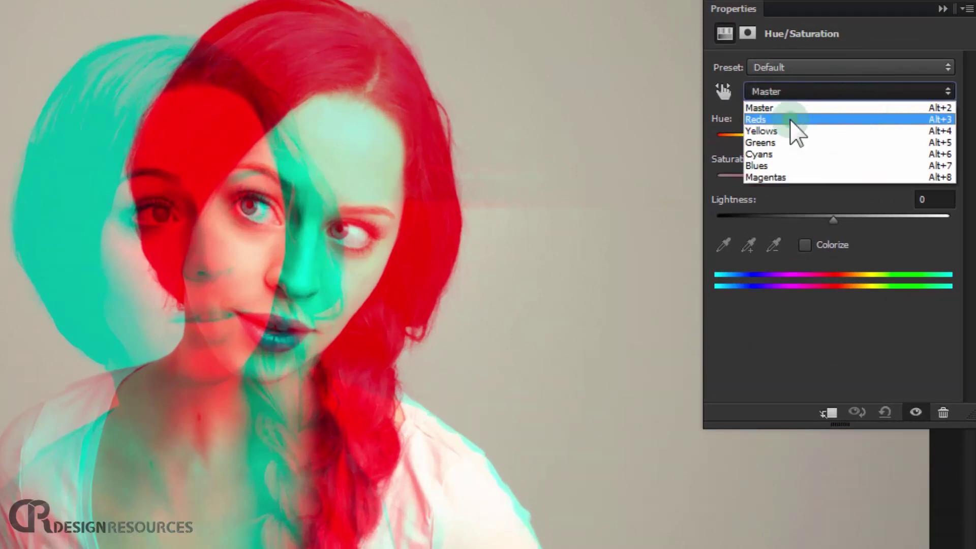
{"action": "left_click", "coordinate": [790, 118]}
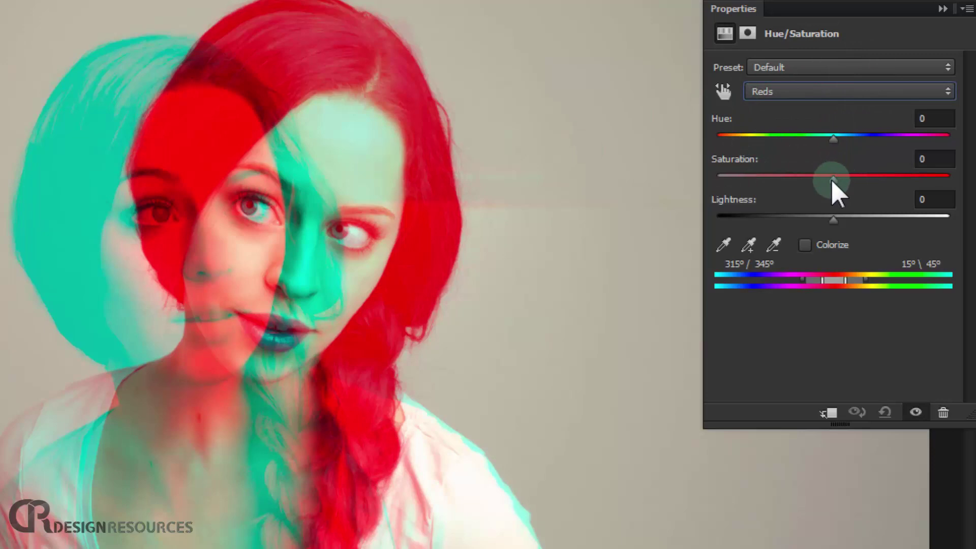
{"action": "left_click_drag", "start_coordinate": [833, 181], "coordinate": [793, 198]}
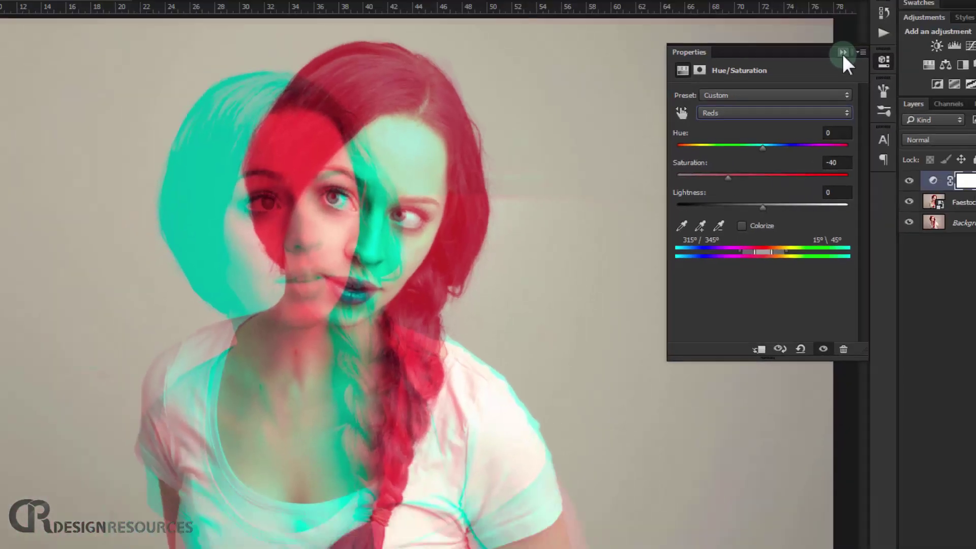
{"action": "left_click", "coordinate": [942, 9]}
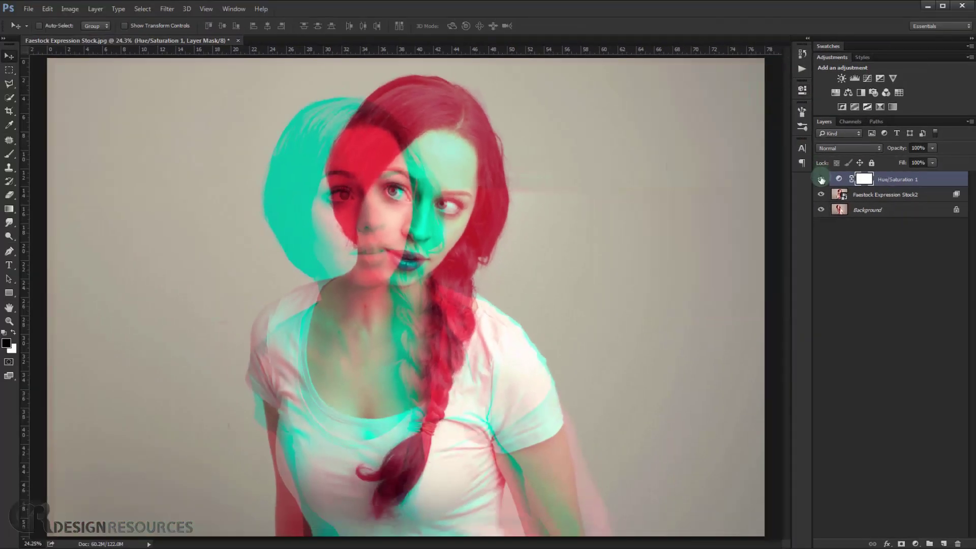
- Lower the Cyans saturation to -41 and toggle the adjustment's visibility to compare
{"action": "left_click", "coordinate": [839, 179]}
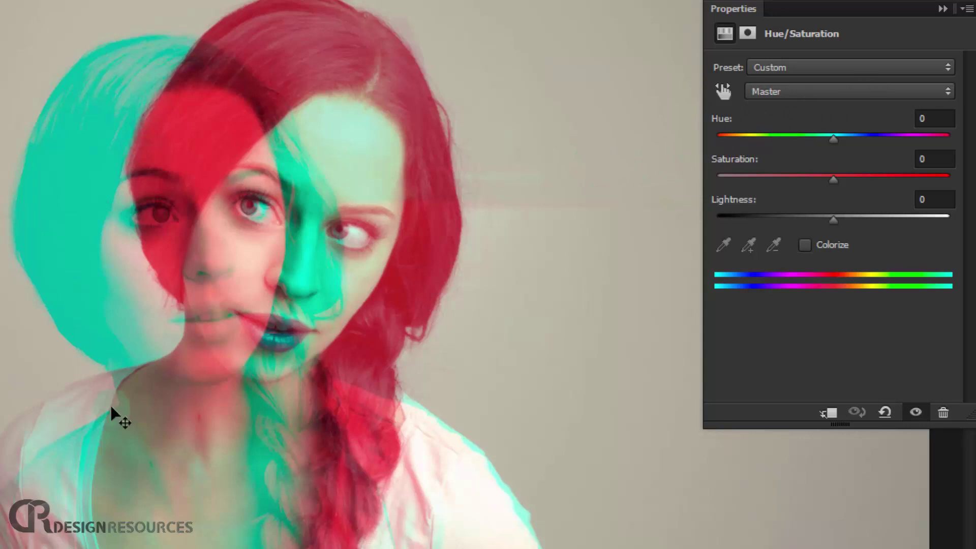
{"action": "left_click", "coordinate": [807, 95]}
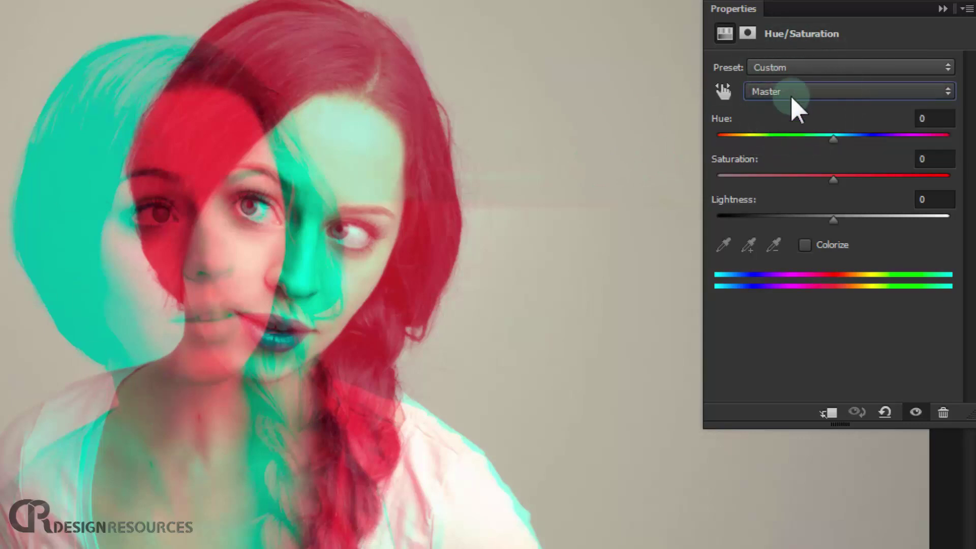
{"action": "left_click", "coordinate": [793, 154]}
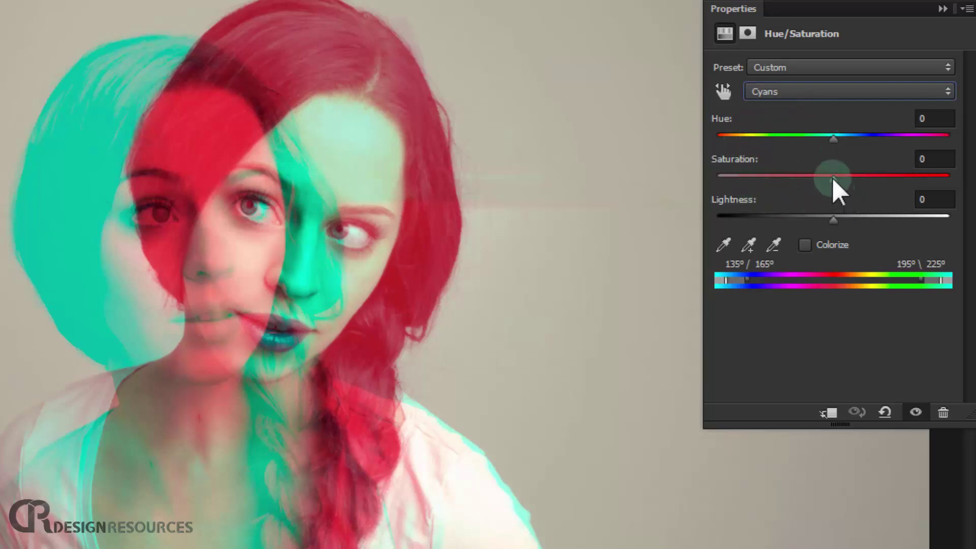
{"action": "left_click_drag", "start_coordinate": [834, 178], "coordinate": [786, 178]}
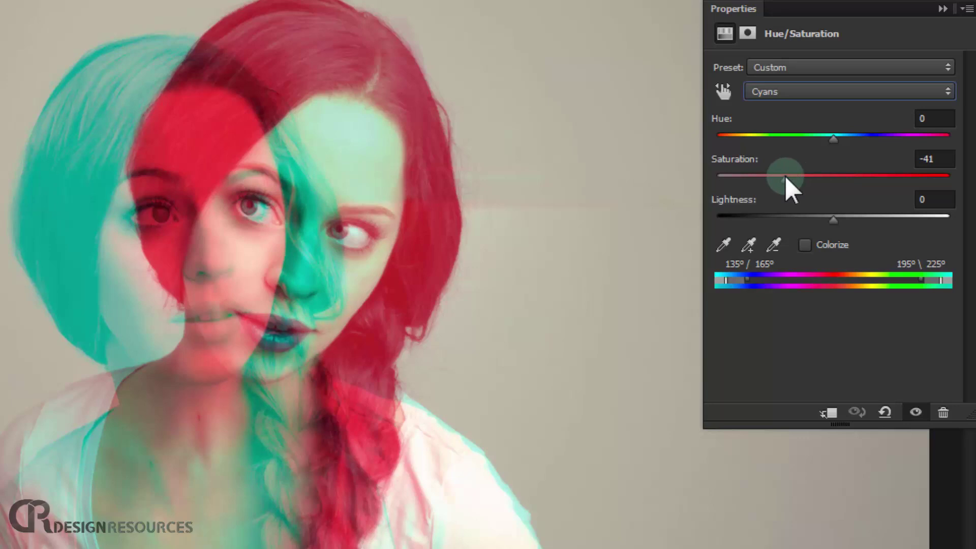
{"action": "left_click", "coordinate": [943, 9]}
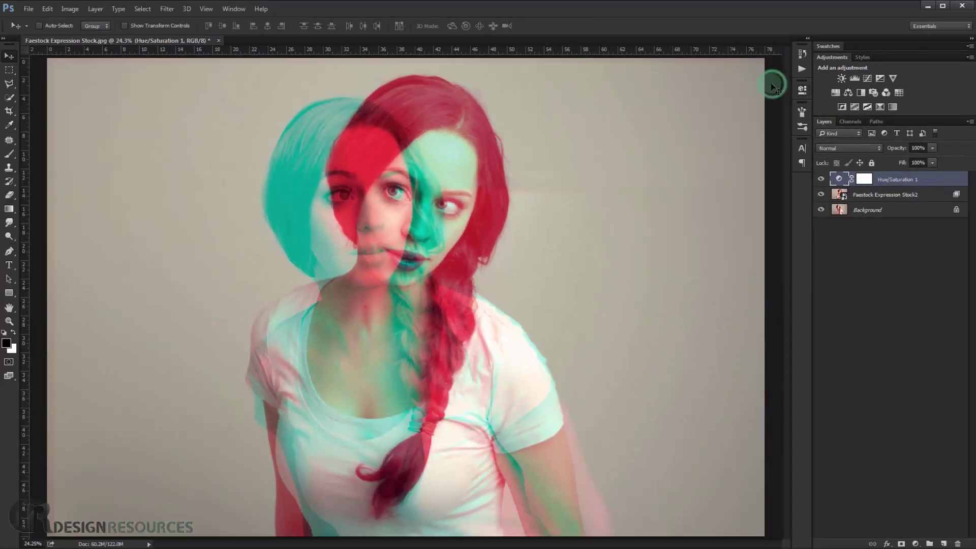
{"action": "left_click", "coordinate": [821, 180]}
{"action": "left_click", "coordinate": [821, 179]}
{"action": "left_click", "coordinate": [821, 181]}
{"action": "left_click", "coordinate": [822, 181]}
- Add a Levels adjustment layer and tweak its RGB black and midtone input sliders
{"action": "left_click", "coordinate": [916, 544]}
{"action": "left_click", "coordinate": [935, 395]}
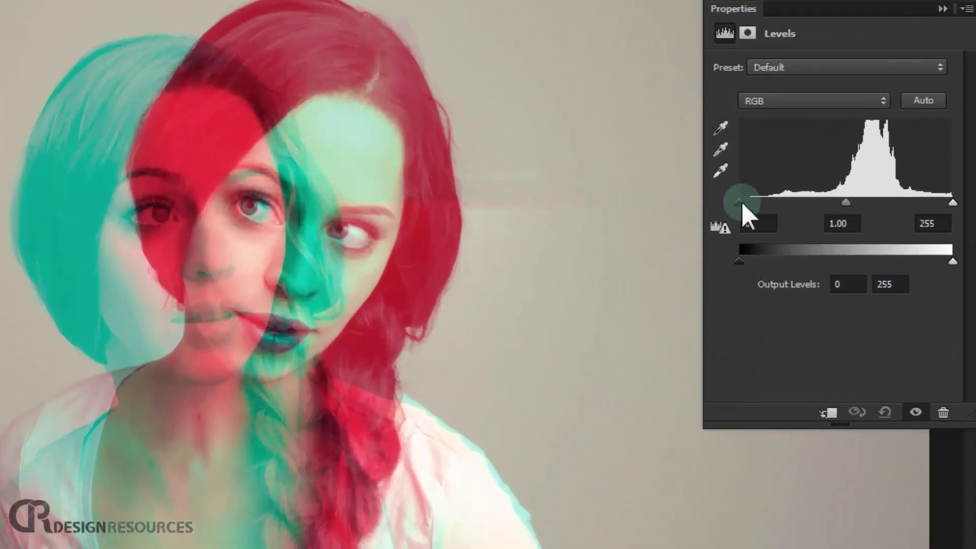
{"action": "left_click_drag", "start_coordinate": [739, 202], "coordinate": [753, 201]}
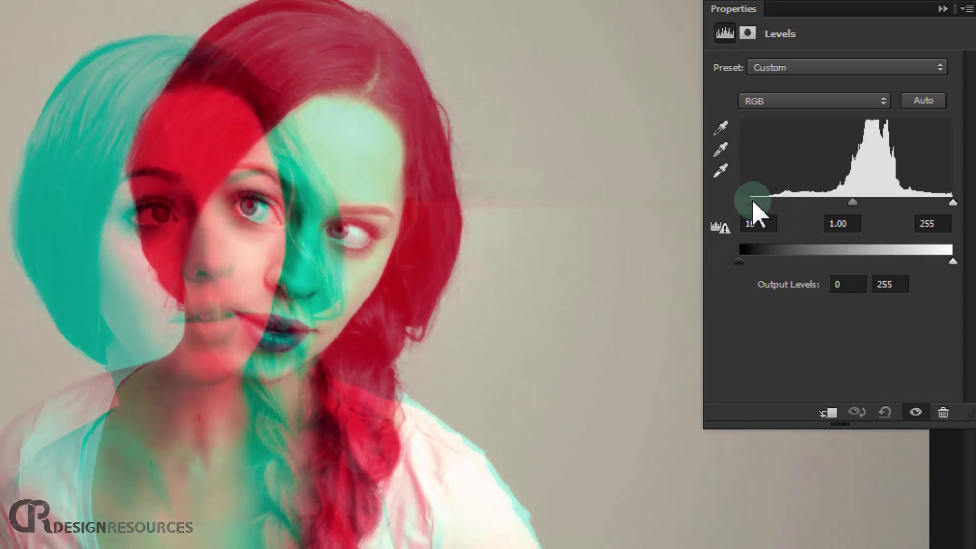
{"action": "left_click_drag", "start_coordinate": [855, 202], "coordinate": [862, 203]}
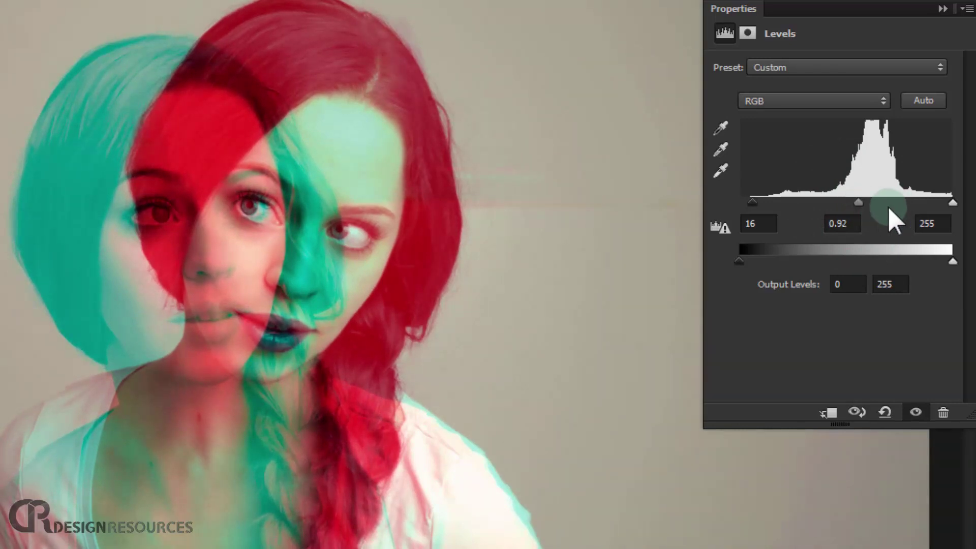
{"action": "left_click_drag", "start_coordinate": [757, 202], "coordinate": [752, 202]}
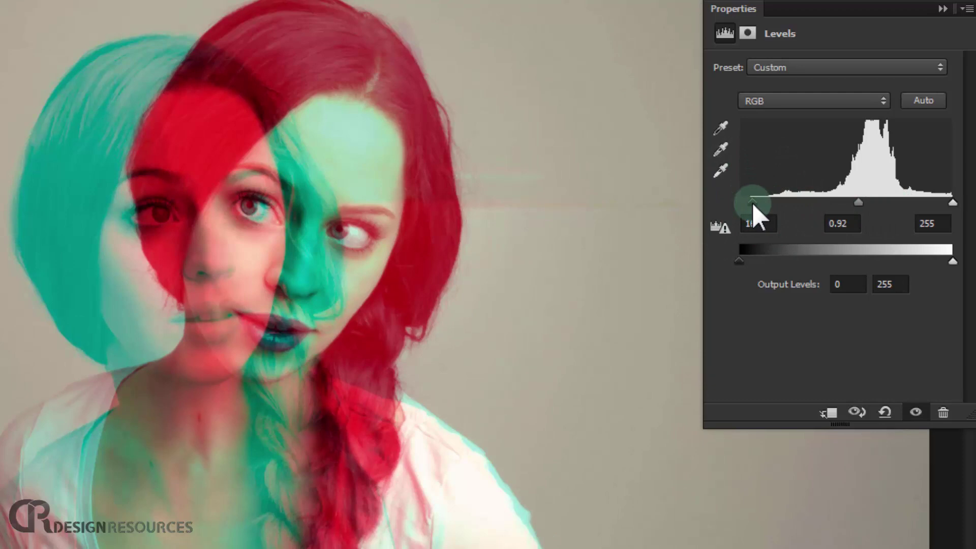
{"action": "left_click", "coordinate": [869, 150]}
- Limit the Blue channel's output levels to 33–222
{"action": "left_click", "coordinate": [769, 105]}
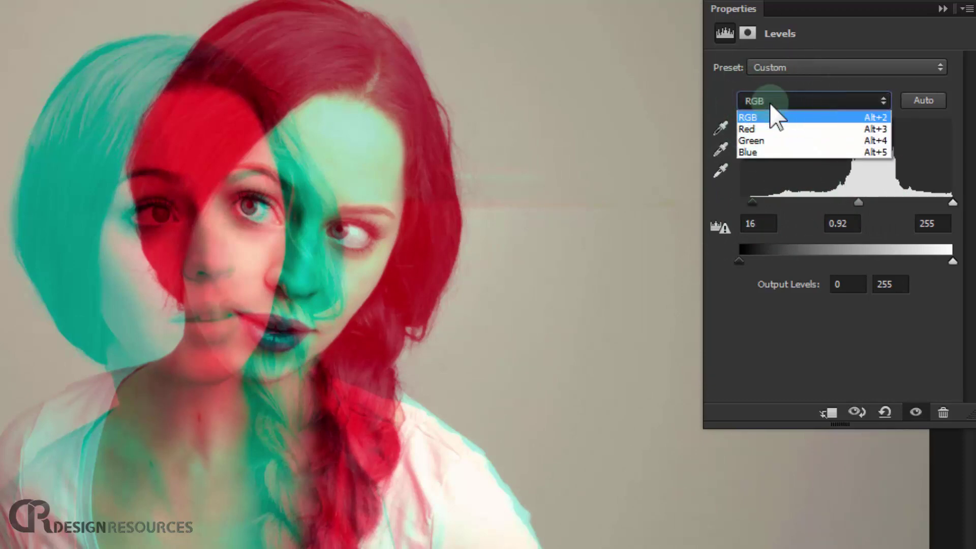
{"action": "left_click", "coordinate": [759, 151]}
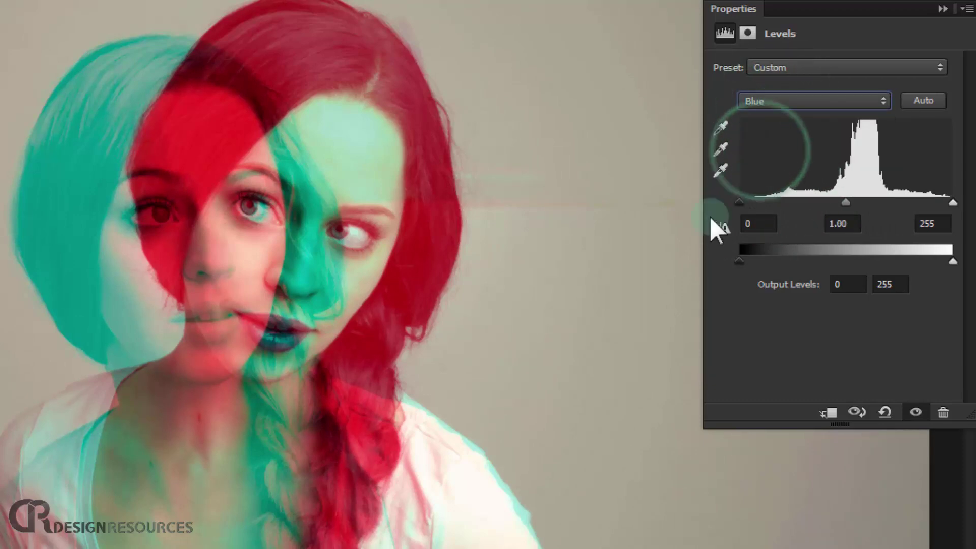
{"action": "left_click", "coordinate": [745, 261]}
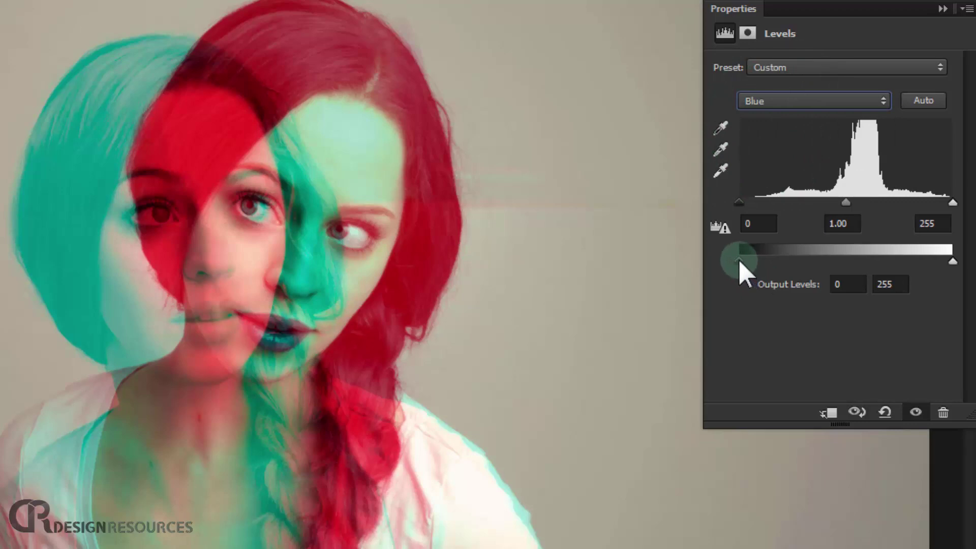
{"action": "left_click_drag", "start_coordinate": [739, 258], "coordinate": [764, 258]}
{"action": "left_click_drag", "start_coordinate": [953, 258], "coordinate": [924, 261]}
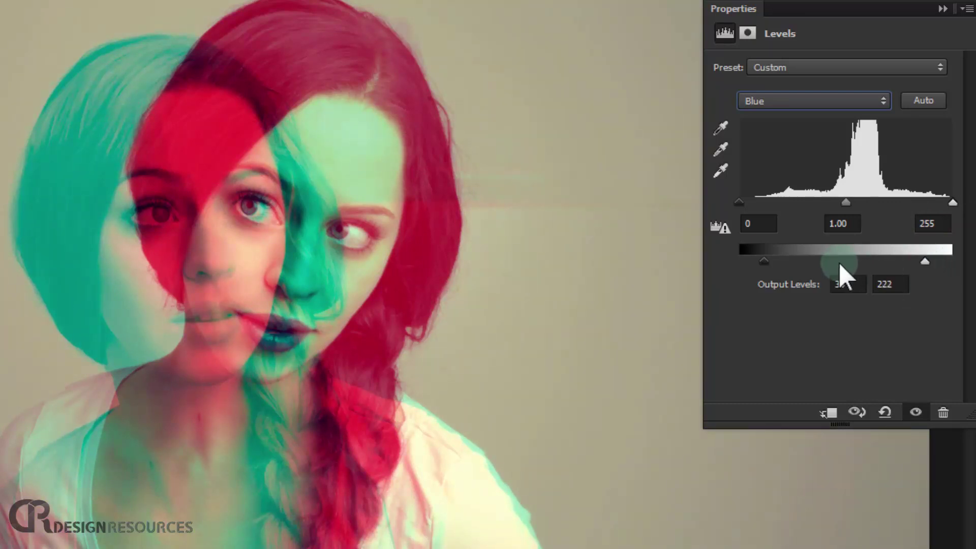
{"action": "left_click_drag", "start_coordinate": [768, 261], "coordinate": [767, 264]}
{"action": "left_click", "coordinate": [937, 7]}
{"action": "scroll", "coordinate": [501, 277], "scroll_direction": "down", "scroll_amount": 3}
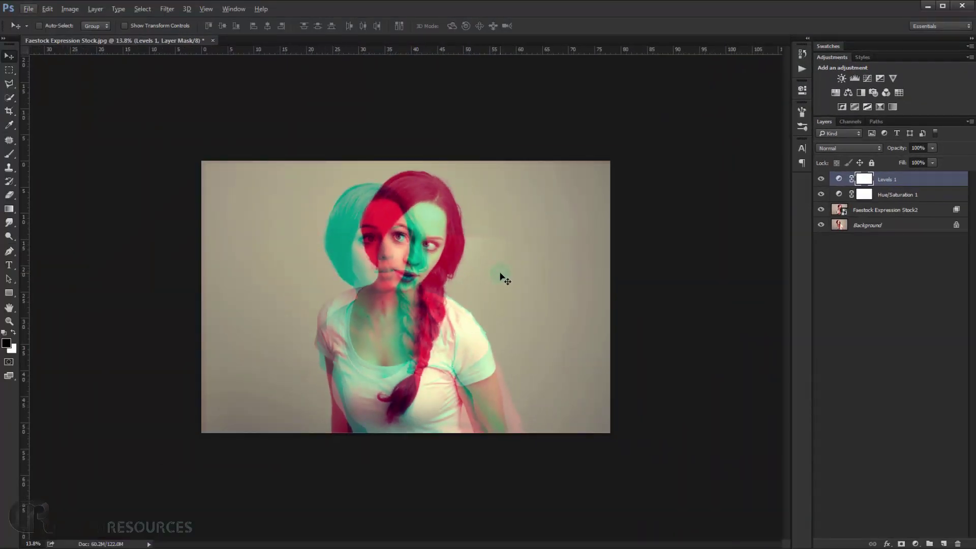
{"action": "scroll", "coordinate": [500, 277], "scroll_direction": "up", "scroll_amount": 4}
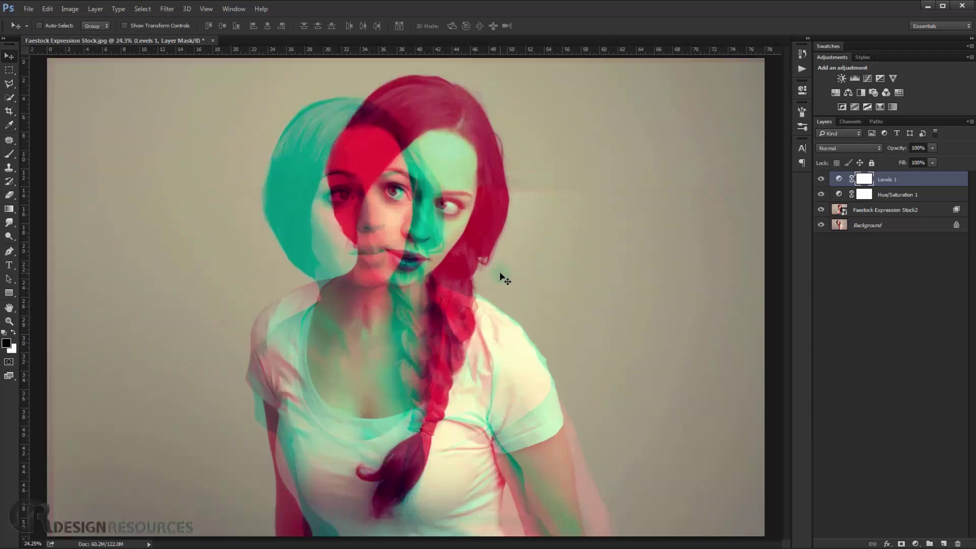
{"action": "scroll", "coordinate": [406, 227], "scroll_direction": "up", "scroll_amount": 1}
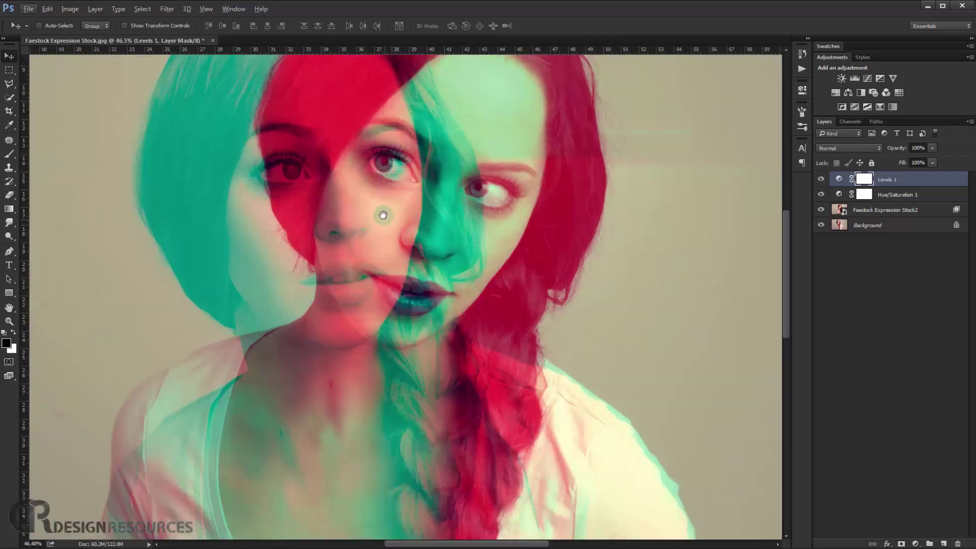
{"action": "scroll", "coordinate": [401, 222], "scroll_direction": "up", "scroll_amount": 1}
{"action": "scroll", "coordinate": [454, 181], "scroll_direction": "up", "scroll_amount": 2}
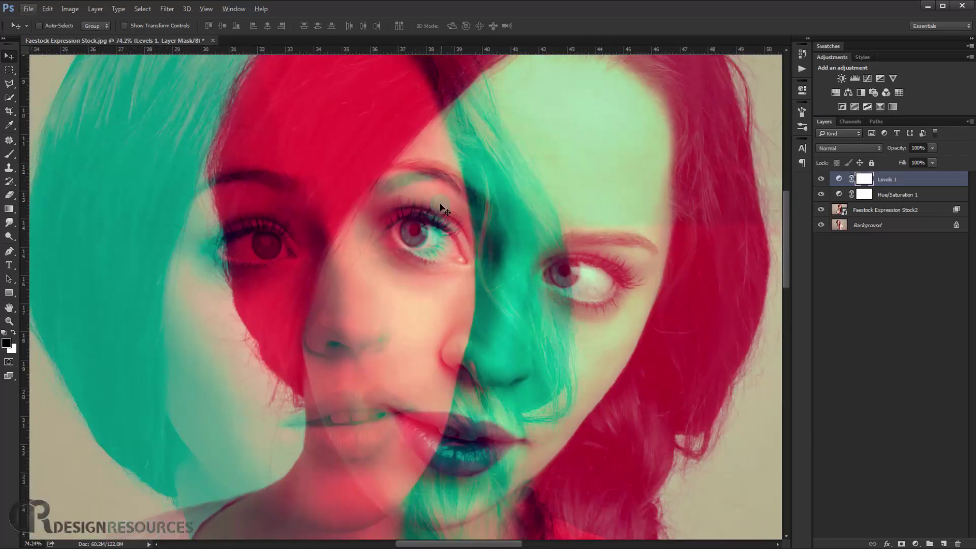
{"action": "scroll", "coordinate": [435, 246], "scroll_direction": "down", "scroll_amount": 5}
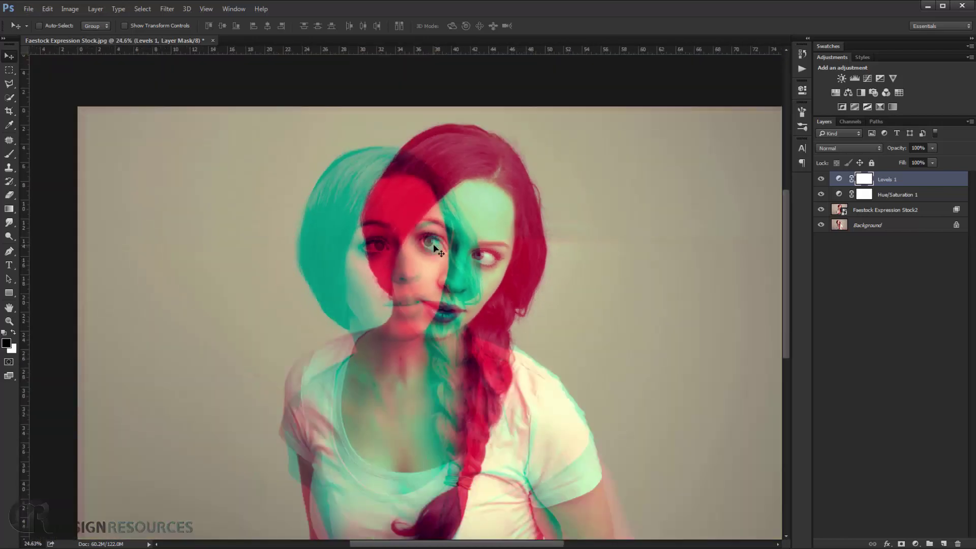
{"action": "scroll", "coordinate": [394, 321], "scroll_direction": "up", "scroll_amount": 3}
{"action": "left_click", "coordinate": [884, 208]}
{"action": "scroll", "coordinate": [593, 262], "scroll_direction": "down", "scroll_amount": 3}
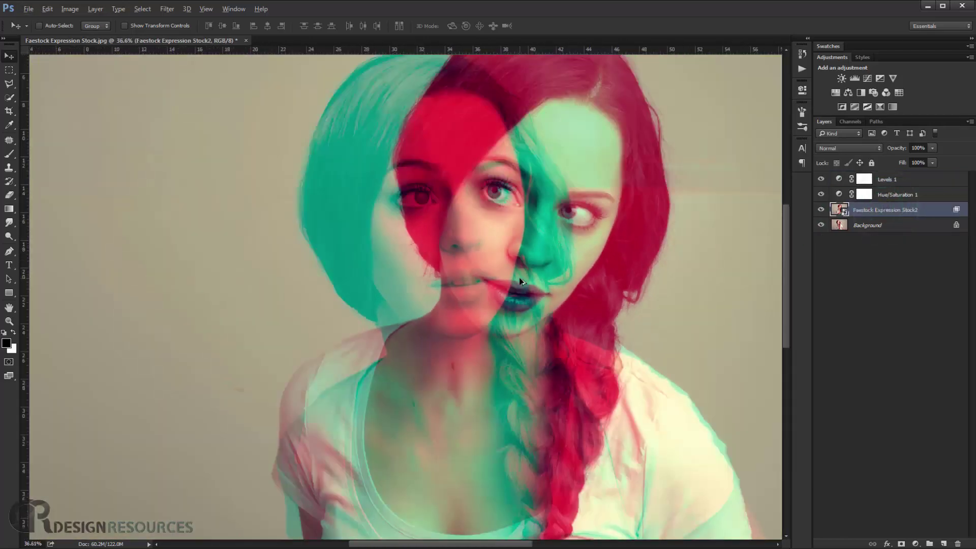
{"action": "left_click", "coordinate": [901, 544]}
{"action": "scroll", "coordinate": [471, 262], "scroll_direction": "right", "scroll_amount": 3}
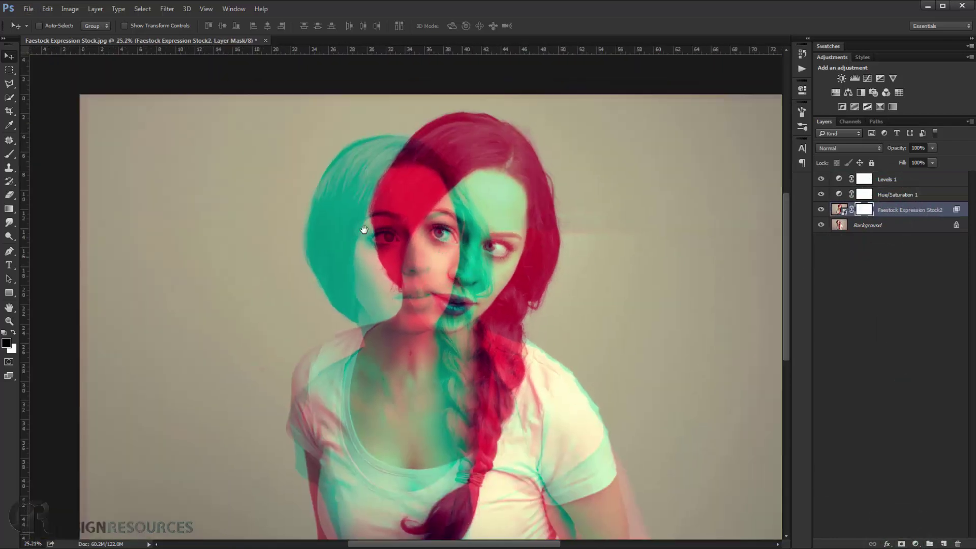
{"action": "left_click", "coordinate": [10, 155]}
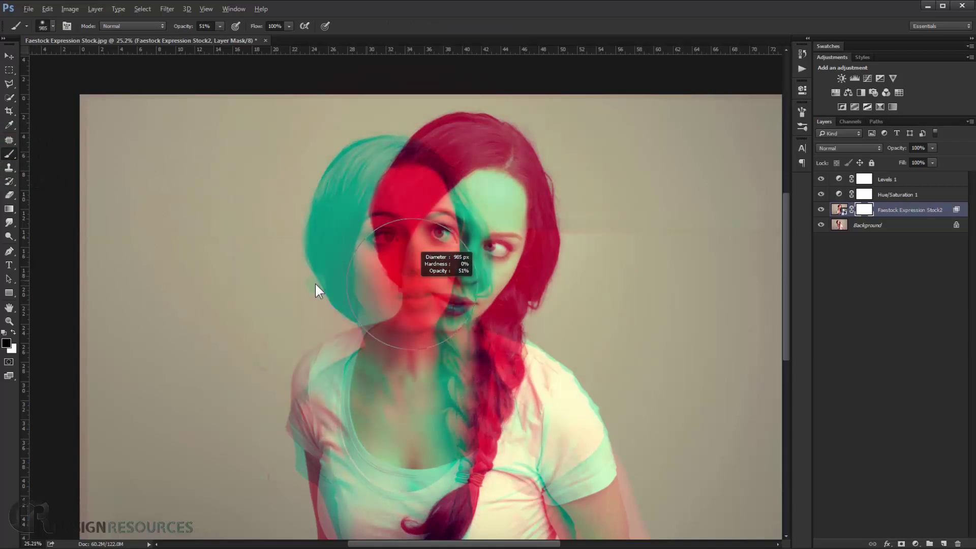
{"action": "left_click_drag", "start_coordinate": [314, 291], "coordinate": [280, 294]}
{"action": "scroll", "coordinate": [433, 237], "scroll_direction": "up", "scroll_amount": 2}
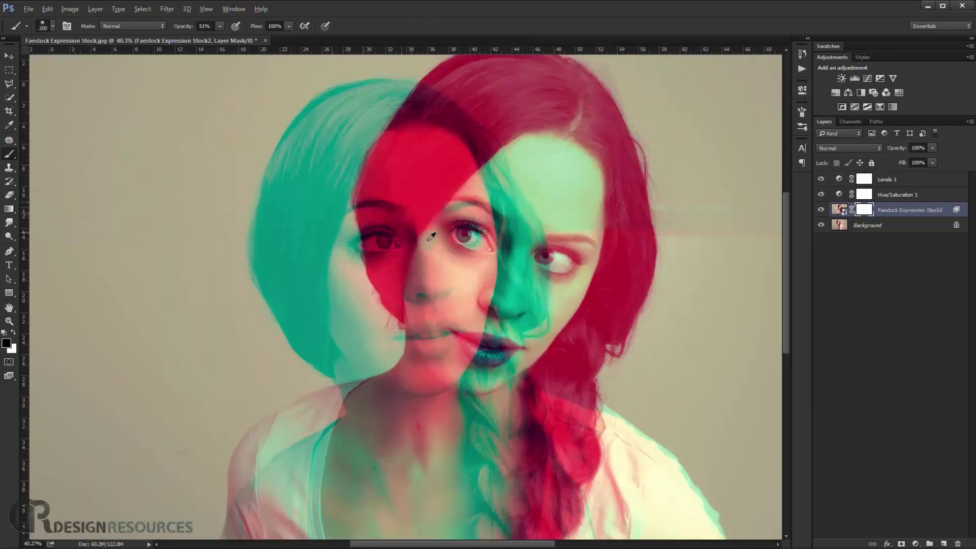
{"action": "scroll", "coordinate": [433, 237], "scroll_direction": "up", "scroll_amount": 2}
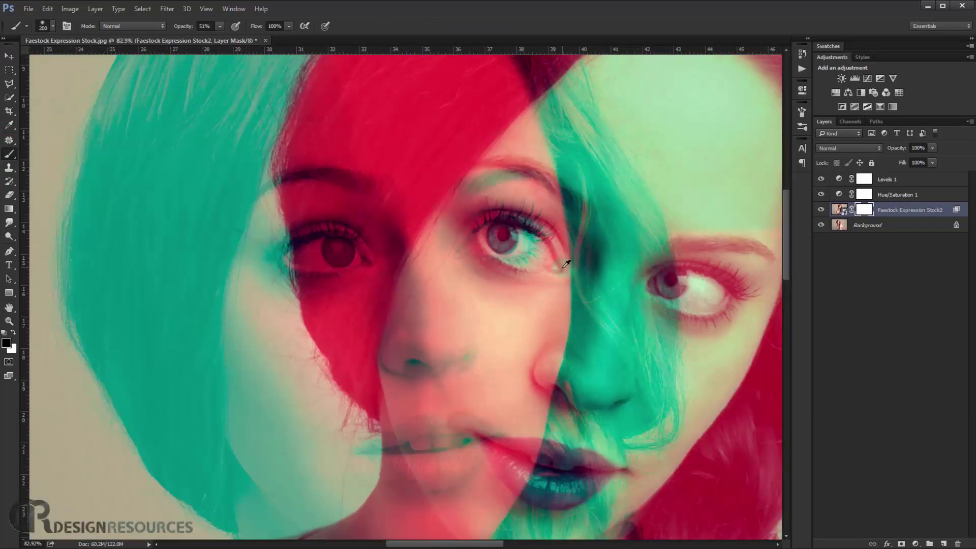
{"action": "left_click_drag", "start_coordinate": [584, 234], "coordinate": [589, 279]}
{"action": "key", "text": "ctrl+z"}
{"action": "key", "text": "x"}
{"action": "left_click_drag", "start_coordinate": [183, 26], "coordinate": [166, 30]}
{"action": "key", "text": "x"}
{"action": "mouse_move", "coordinate": [564, 262]}
{"action": "left_mouse_down"}
{"action": "mouse_move", "coordinate": [495, 342]}
{"action": "mouse_move", "coordinate": [519, 328]}
{"action": "left_mouse_up"}
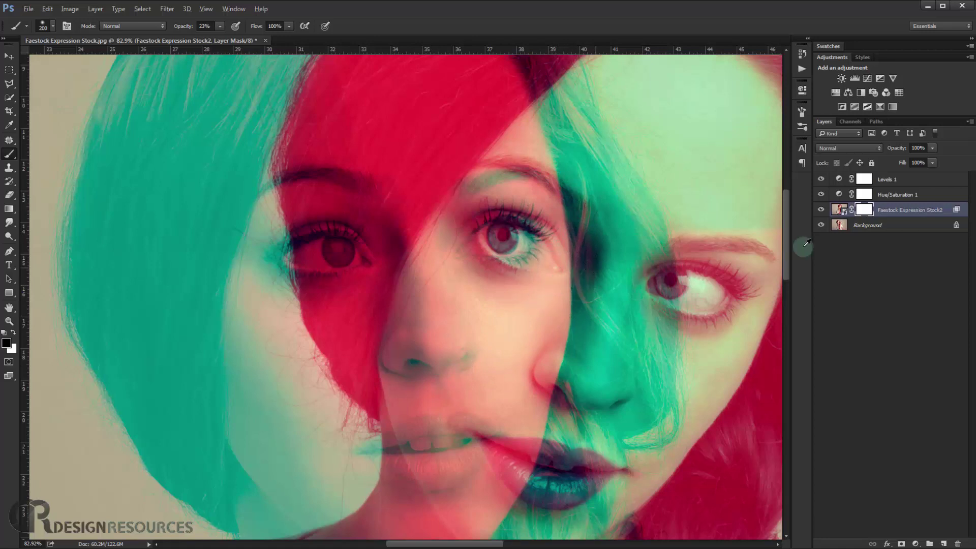
{"action": "left_click_drag", "start_coordinate": [858, 211], "coordinate": [956, 543]}
{"action": "scroll", "coordinate": [570, 268], "scroll_direction": "down", "scroll_amount": 8}
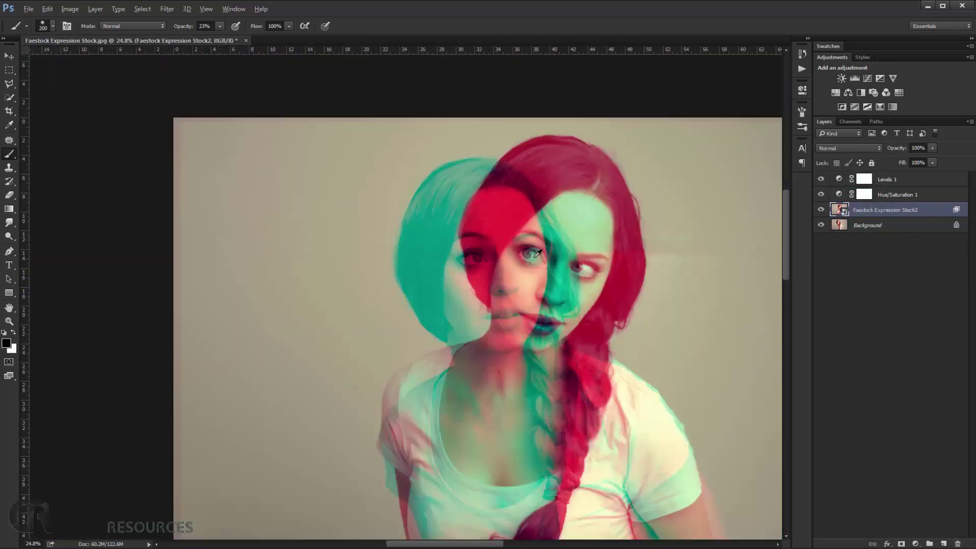
{"action": "scroll", "coordinate": [529, 234], "scroll_direction": "up", "scroll_amount": 4}
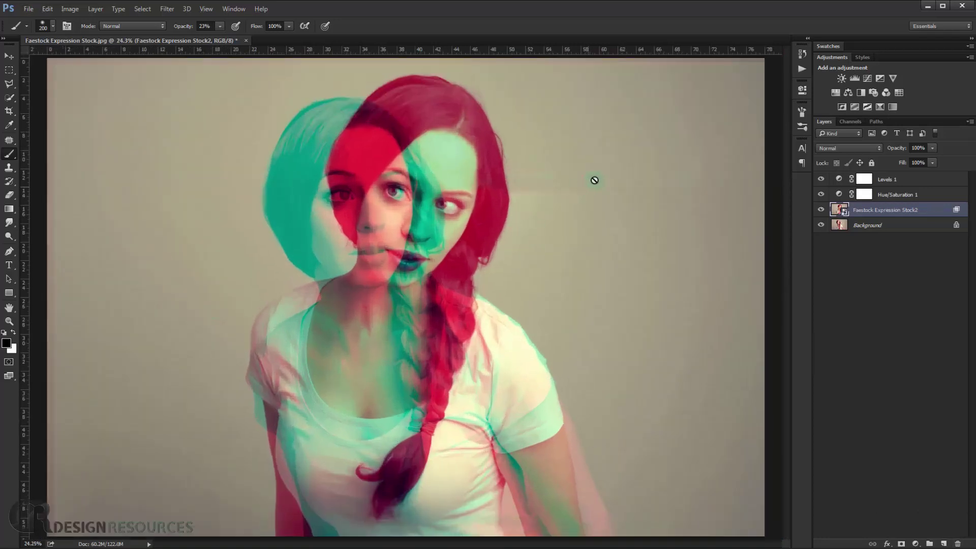
{"action": "left_click", "coordinate": [892, 184]}
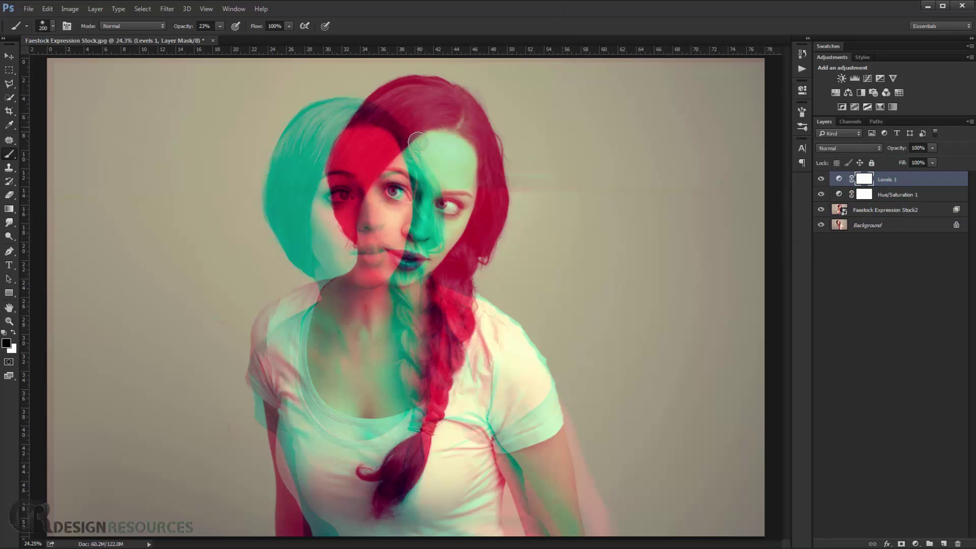
{"action": "scroll", "coordinate": [325, 152], "scroll_direction": "up", "scroll_amount": 3}
{"action": "scroll", "coordinate": [322, 149], "scroll_direction": "down", "scroll_amount": 3}
- Add a Black & White adjustment above Faestock Expression Stock2, hide it, and select Levels 1
{"action": "left_click", "coordinate": [900, 210]}
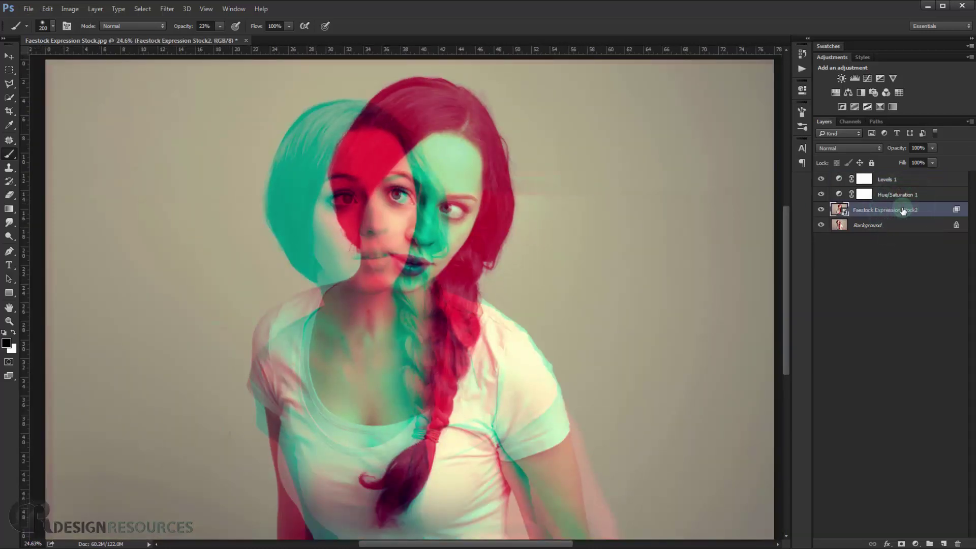
{"action": "left_click", "coordinate": [917, 544]}
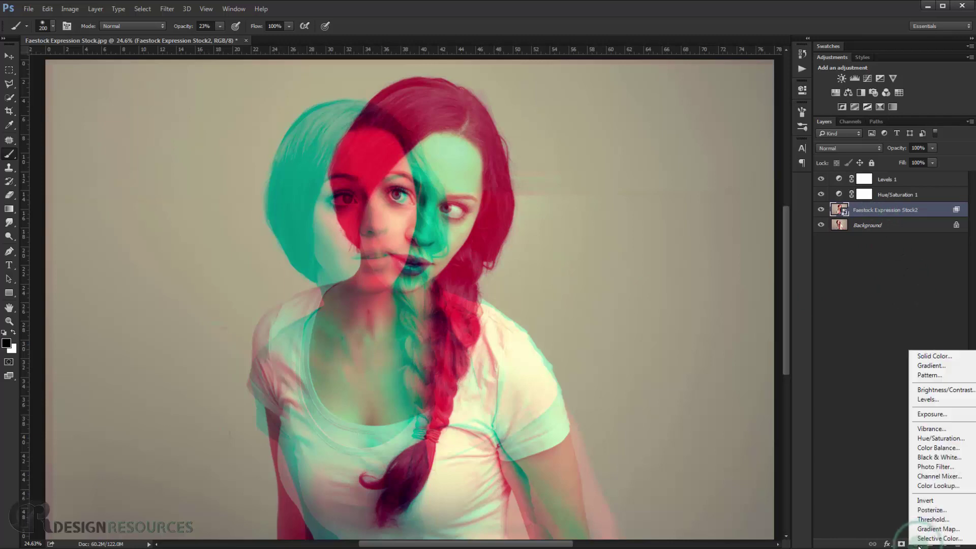
{"action": "left_click", "coordinate": [948, 457]}
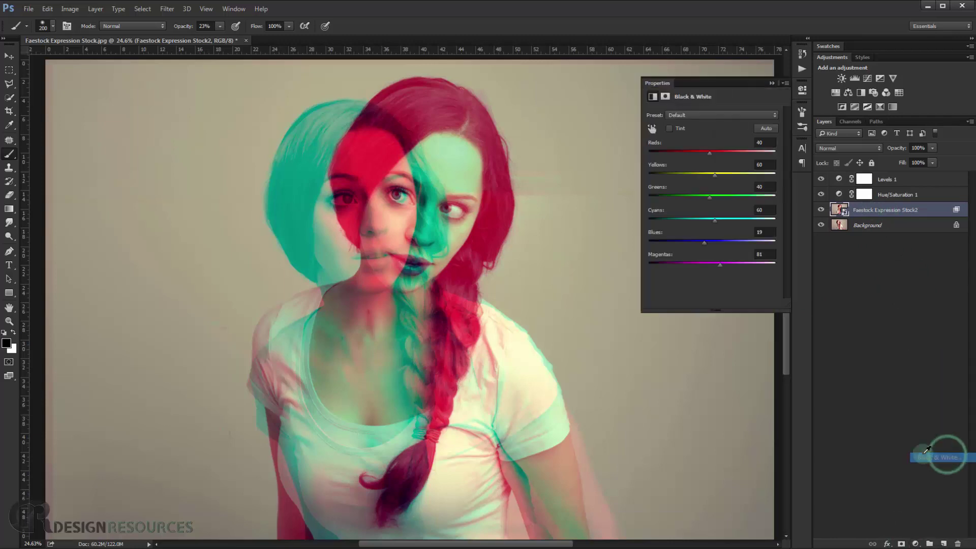
{"action": "left_click", "coordinate": [770, 82]}
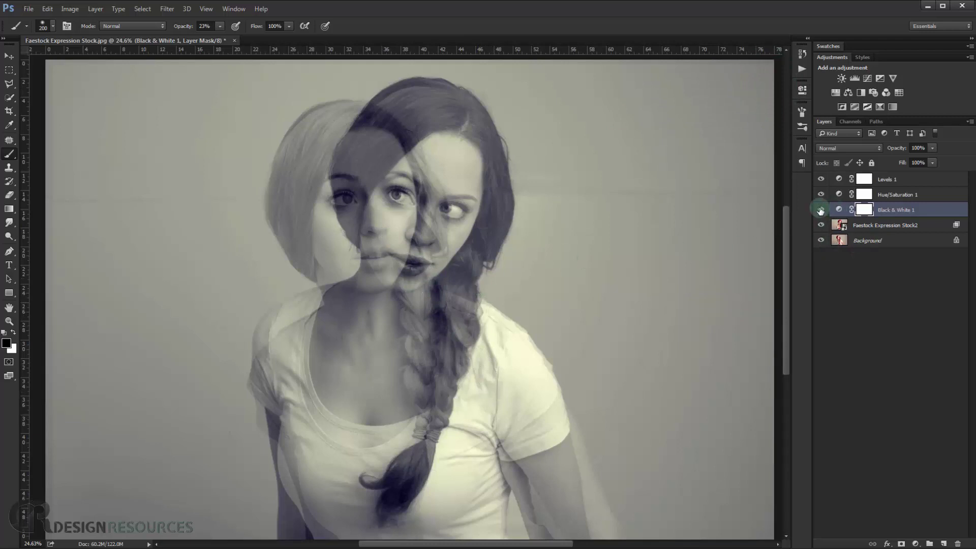
{"action": "left_click", "coordinate": [822, 210]}
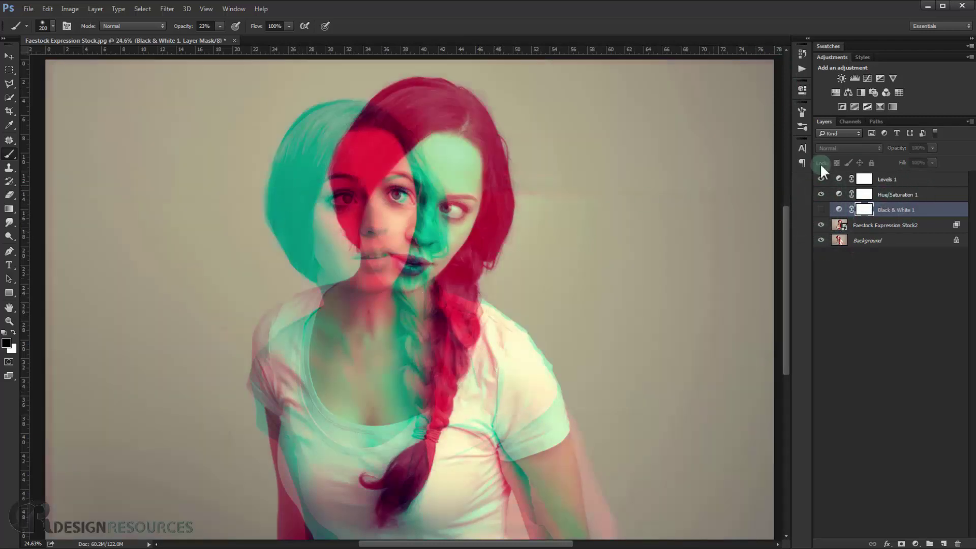
{"action": "left_click", "coordinate": [910, 179]}
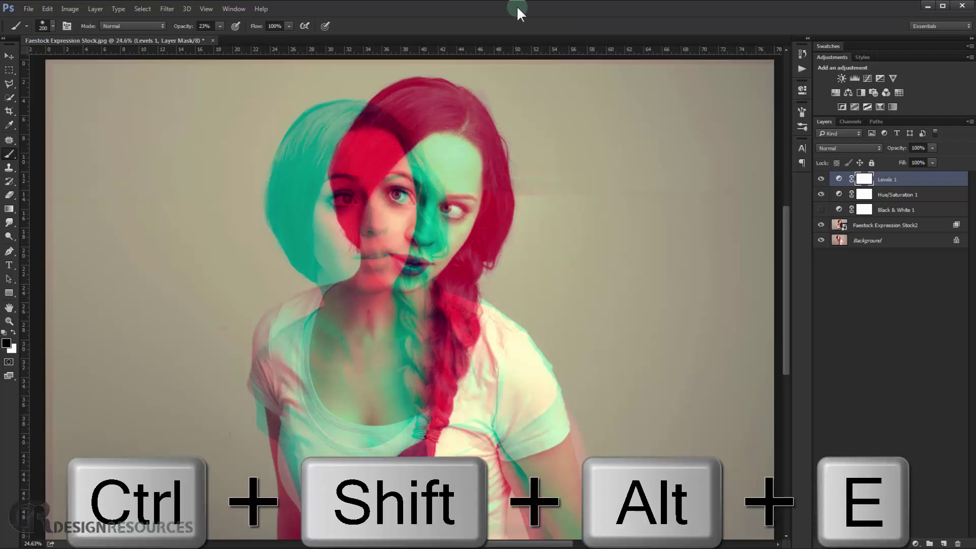
- Stamp visible layers into Layer 1, desaturate it, and set its blend mode to Vivid Light
{"action": "key", "text": "ctrl+shift+alt+e"}
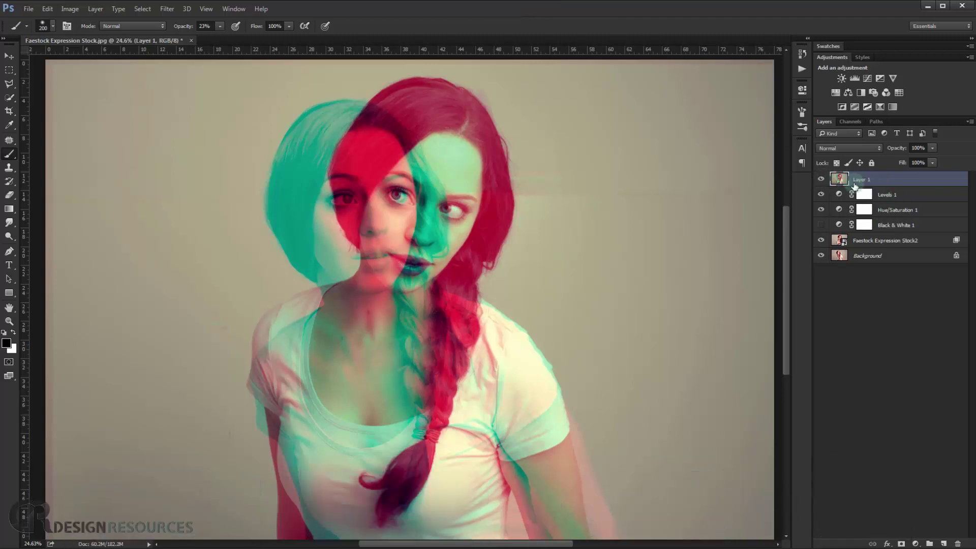
{"action": "left_click", "coordinate": [909, 187]}
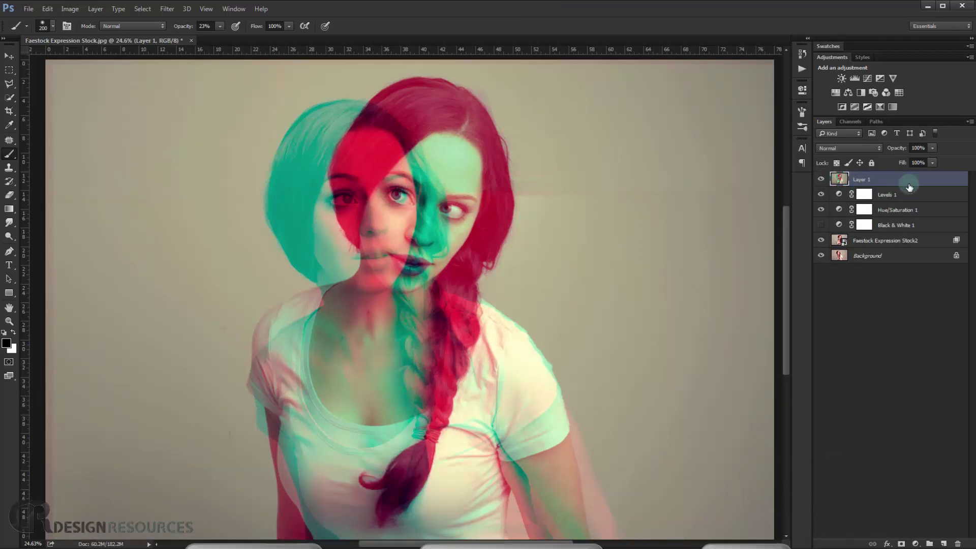
{"action": "key", "text": "ctrl+shift+u"}
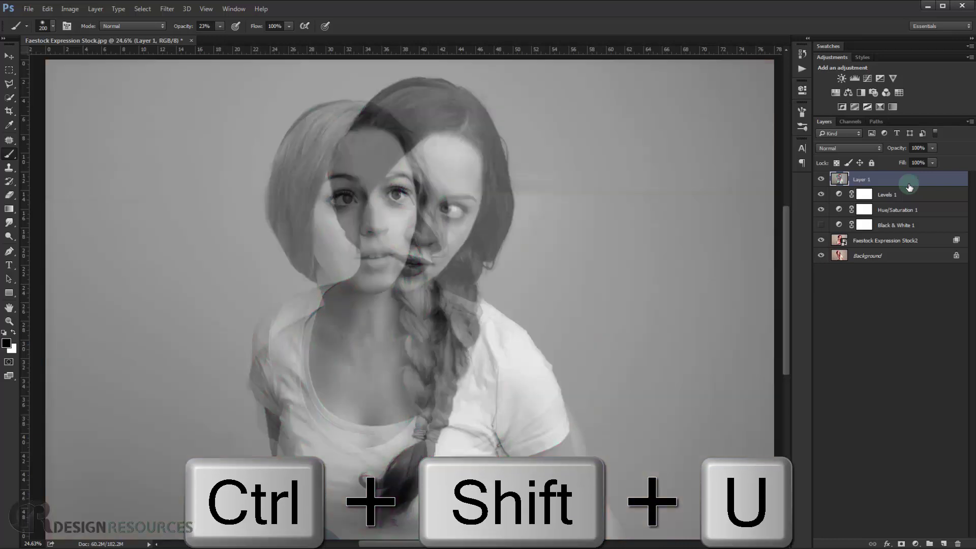
{"action": "left_click", "coordinate": [849, 148]}
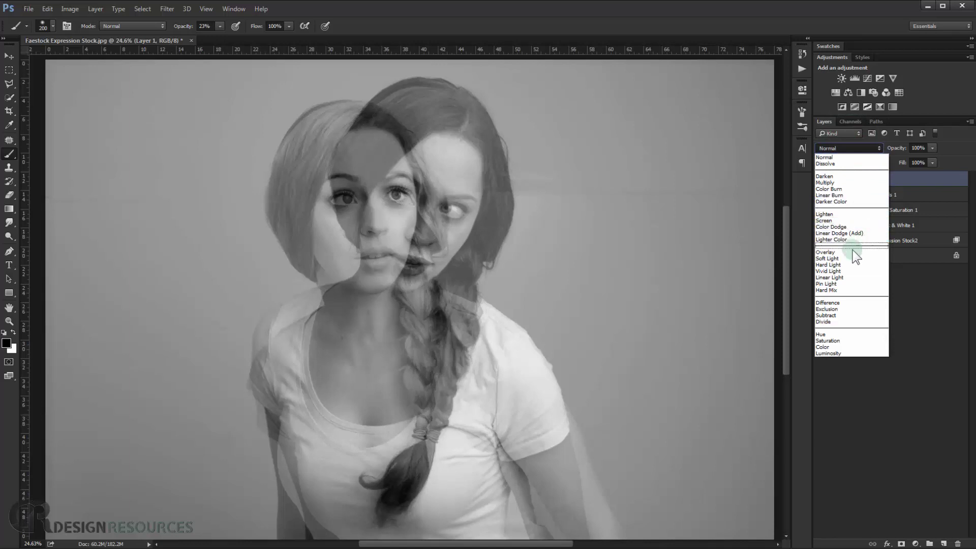
{"action": "left_click", "coordinate": [846, 271]}
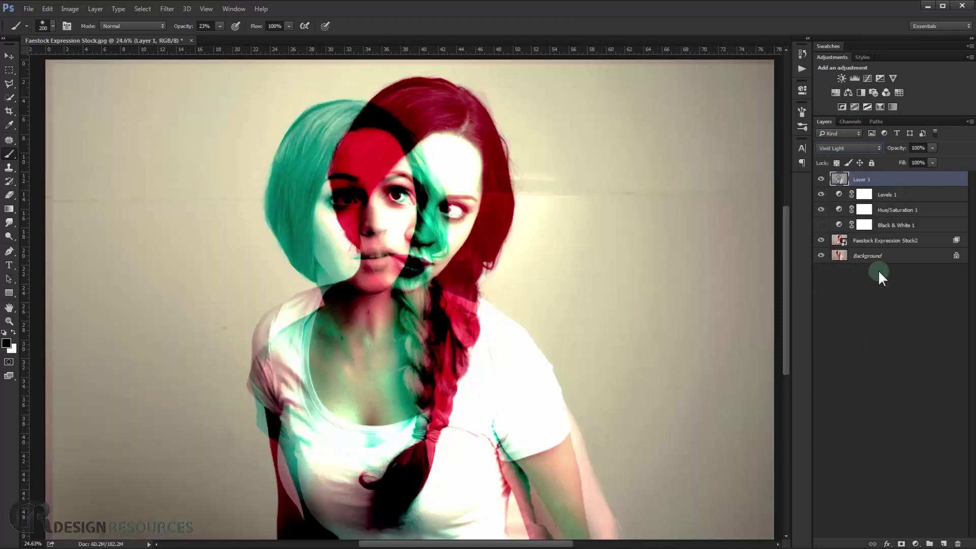
- Apply a High Pass filter with a 0.9-pixel radius to Layer 1
{"action": "left_click", "coordinate": [164, 7]}
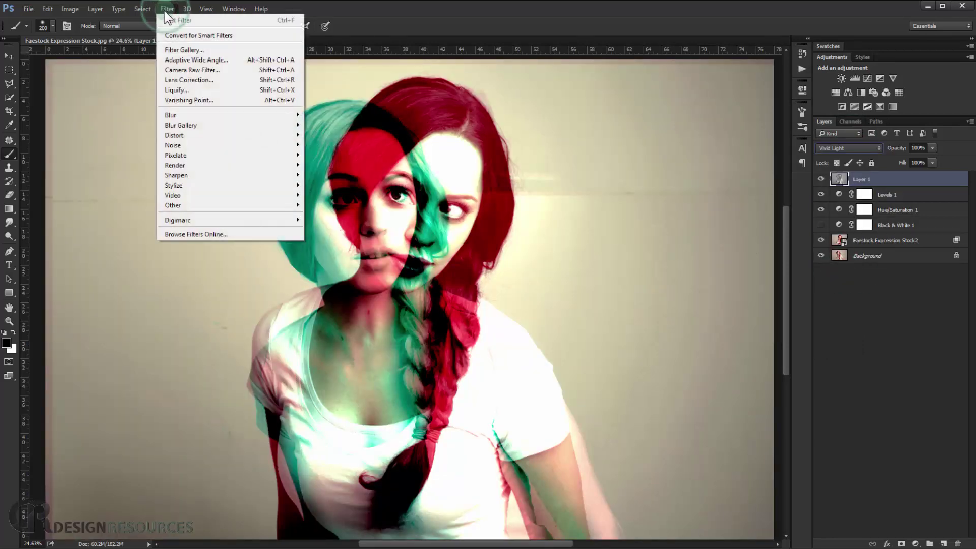
{"action": "mouse_move", "coordinate": [206, 204]}
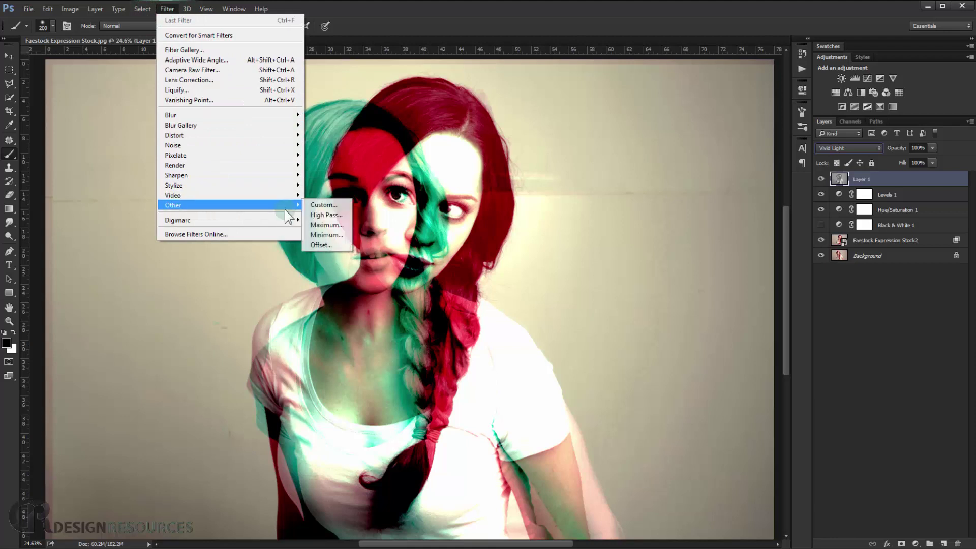
{"action": "left_click", "coordinate": [262, 157]}
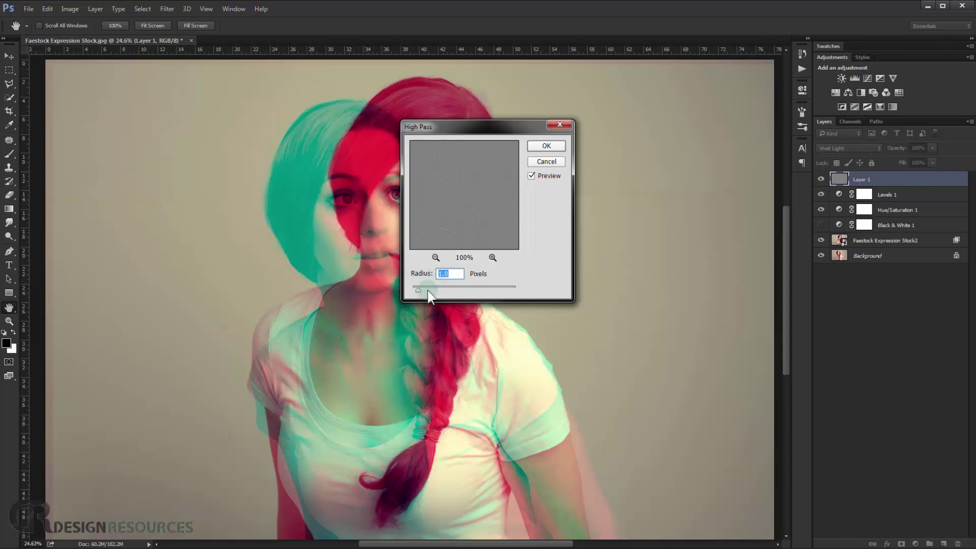
{"action": "left_click_drag", "start_coordinate": [419, 291], "coordinate": [417, 291]}
{"action": "left_click", "coordinate": [546, 146]}
{"action": "key", "text": "b"}
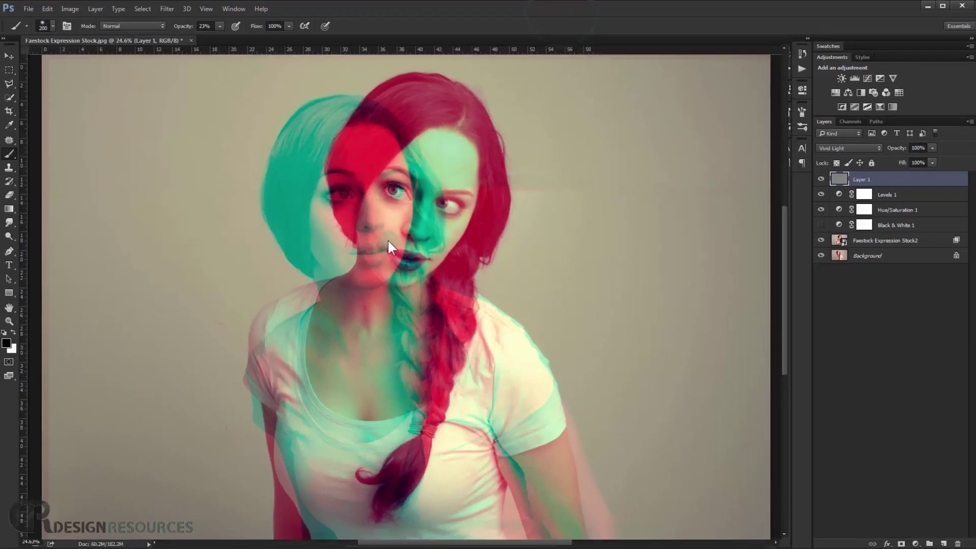
- Hide and reshow Layer 1 to compare the sharpened portrait
{"action": "scroll", "coordinate": [388, 239], "scroll_direction": "up", "scroll_amount": 5}
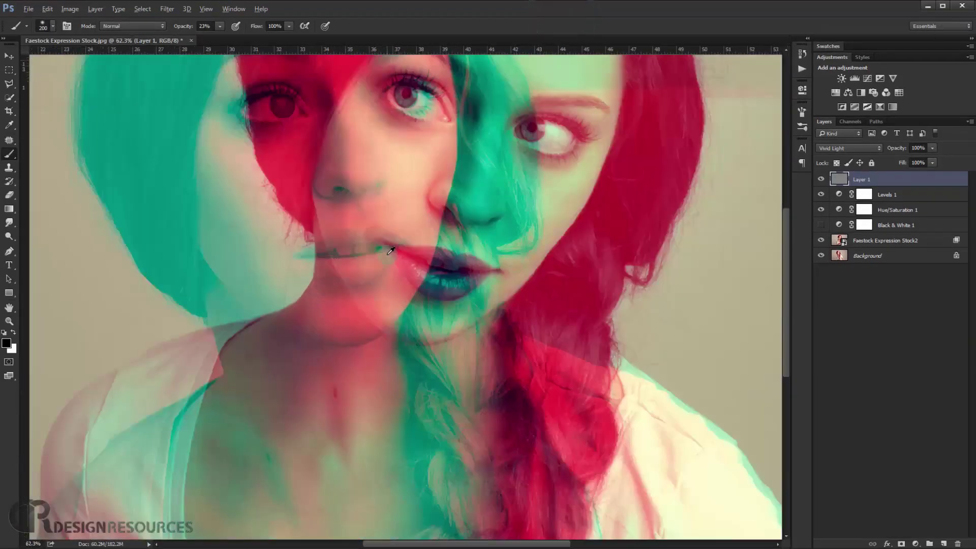
{"action": "scroll", "coordinate": [478, 303], "scroll_direction": "up", "scroll_amount": 2}
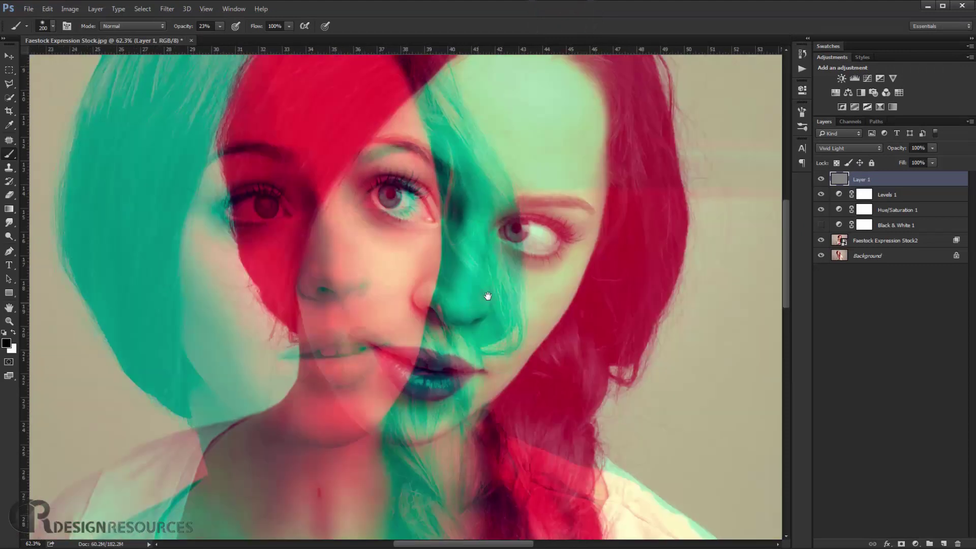
{"action": "left_click", "coordinate": [821, 179]}
{"action": "left_click", "coordinate": [821, 179]}
{"action": "scroll", "coordinate": [477, 283], "scroll_direction": "down", "scroll_amount": 5}
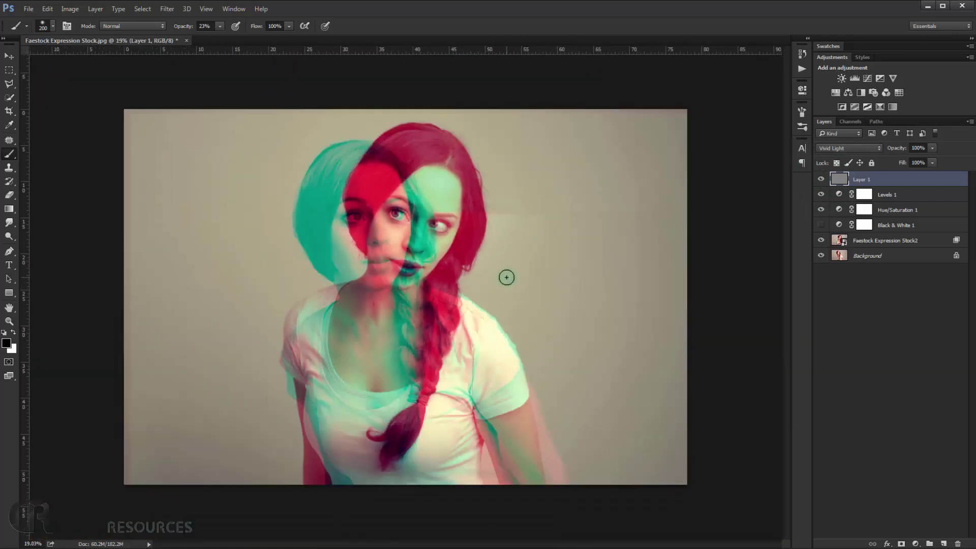
{"action": "scroll", "coordinate": [507, 277], "scroll_direction": "up", "scroll_amount": 1}
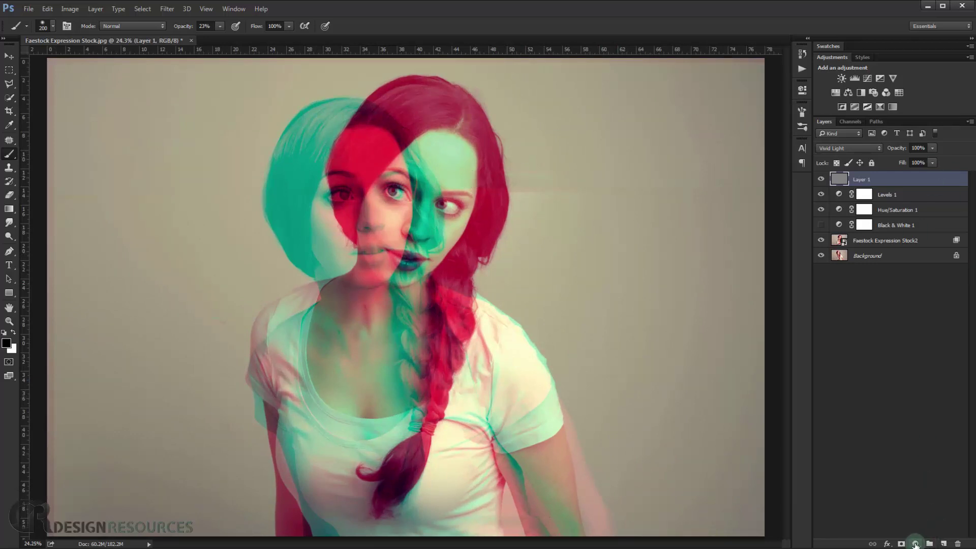
- Add a Gradient fill layer, radial and reversed, with 159% scale and 26.57° angle
{"action": "left_click", "coordinate": [917, 544]}
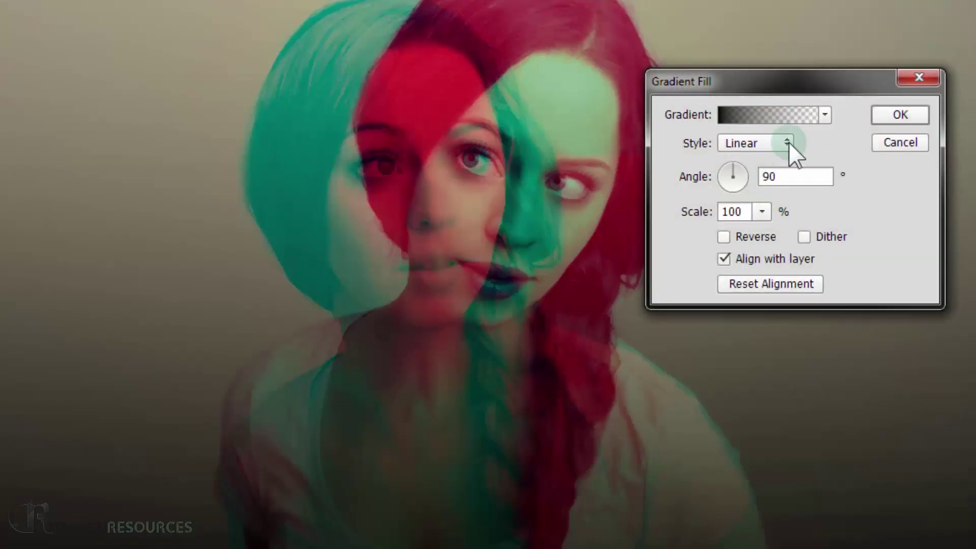
{"action": "left_click", "coordinate": [755, 137]}
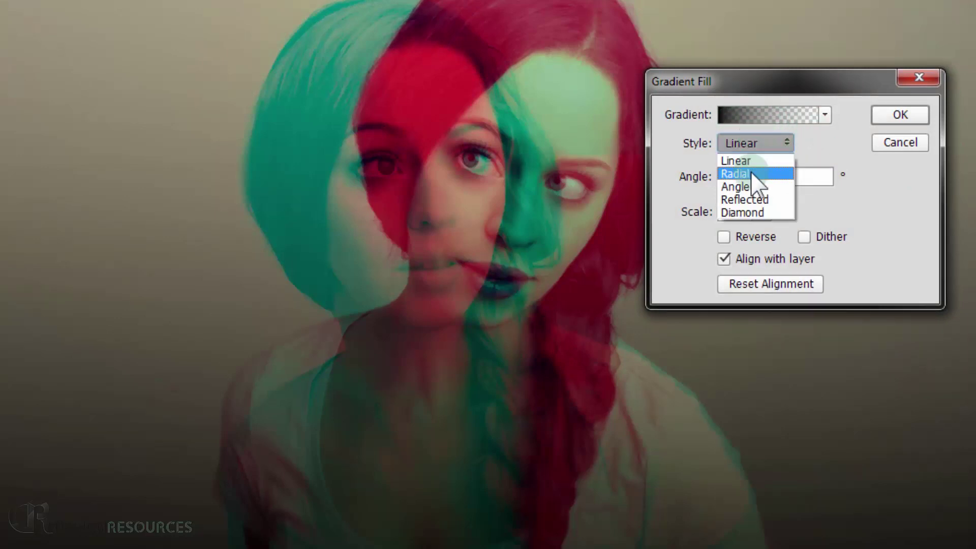
{"action": "left_click", "coordinate": [753, 170]}
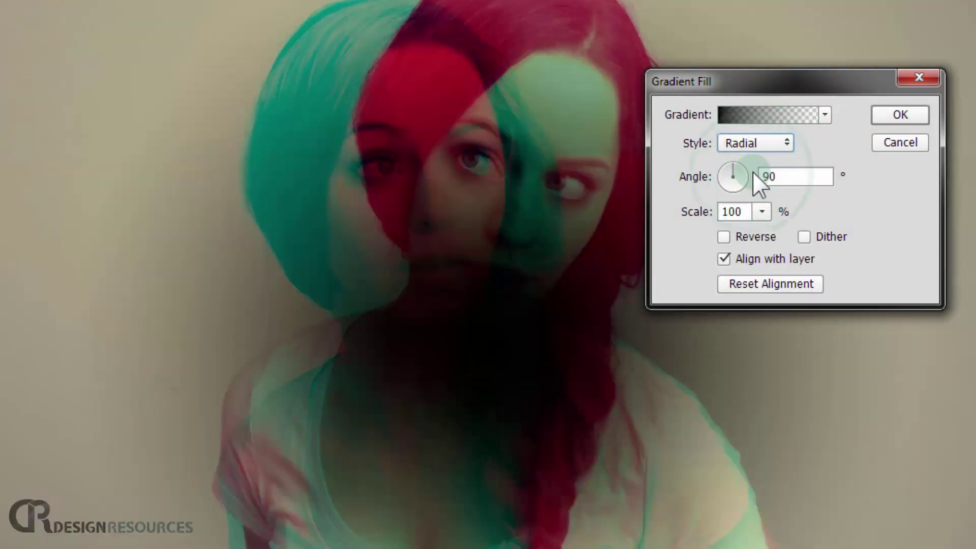
{"action": "left_click", "coordinate": [726, 237]}
{"action": "left_click", "coordinate": [767, 212]}
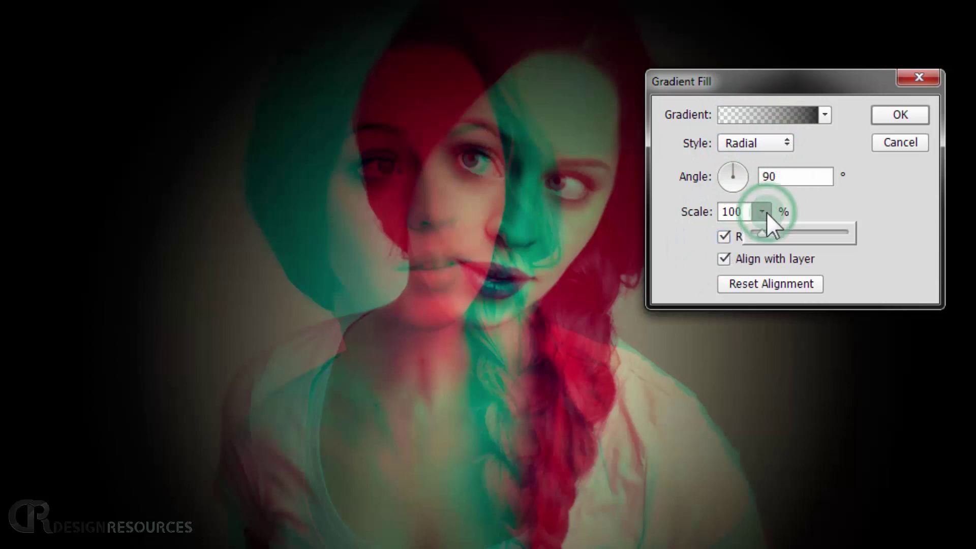
{"action": "left_click_drag", "start_coordinate": [762, 234], "coordinate": [767, 233]}
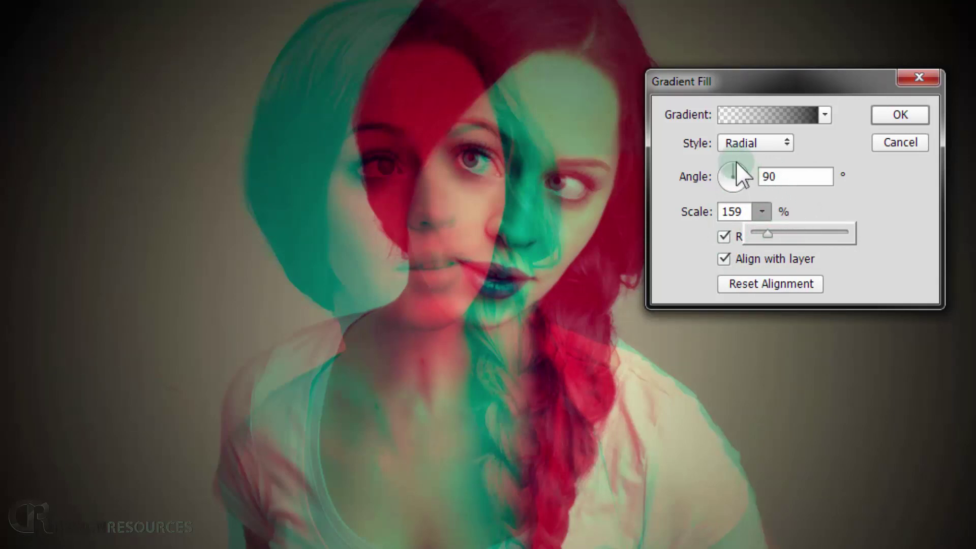
{"action": "left_click_drag", "start_coordinate": [736, 161], "coordinate": [748, 169]}
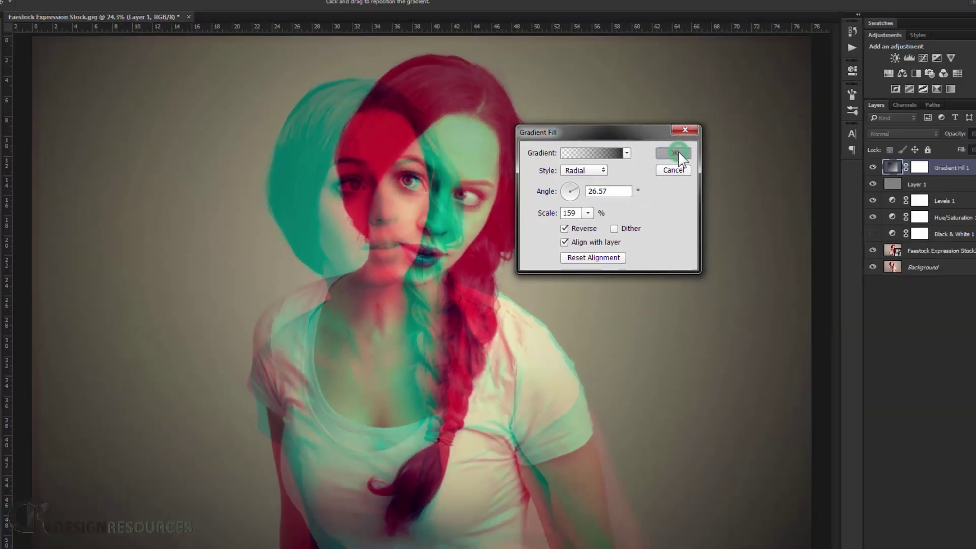
- Confirm the gradient fill and set Gradient Fill 1's blend mode to Soft Light
{"action": "left_click", "coordinate": [911, 111]}
{"action": "left_click", "coordinate": [843, 143]}
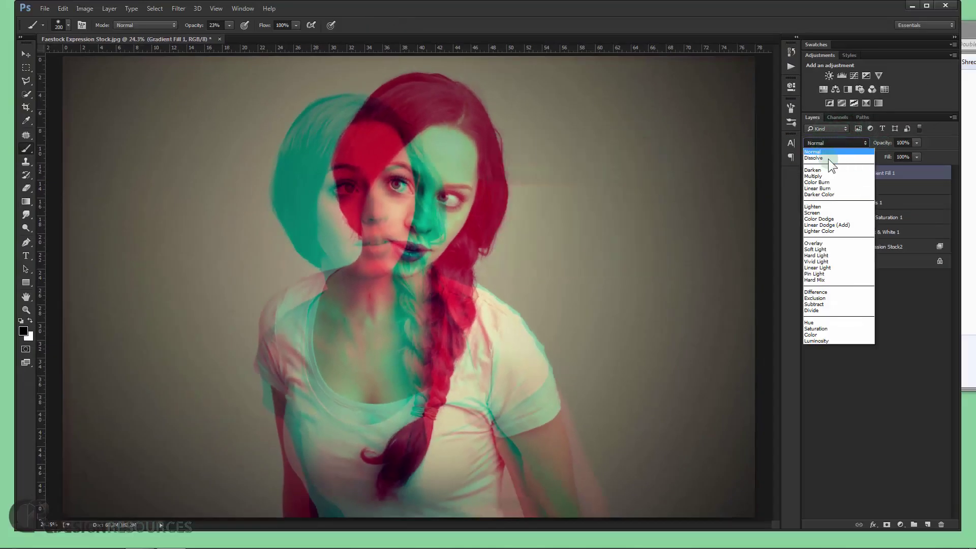
{"action": "left_click", "coordinate": [819, 249]}
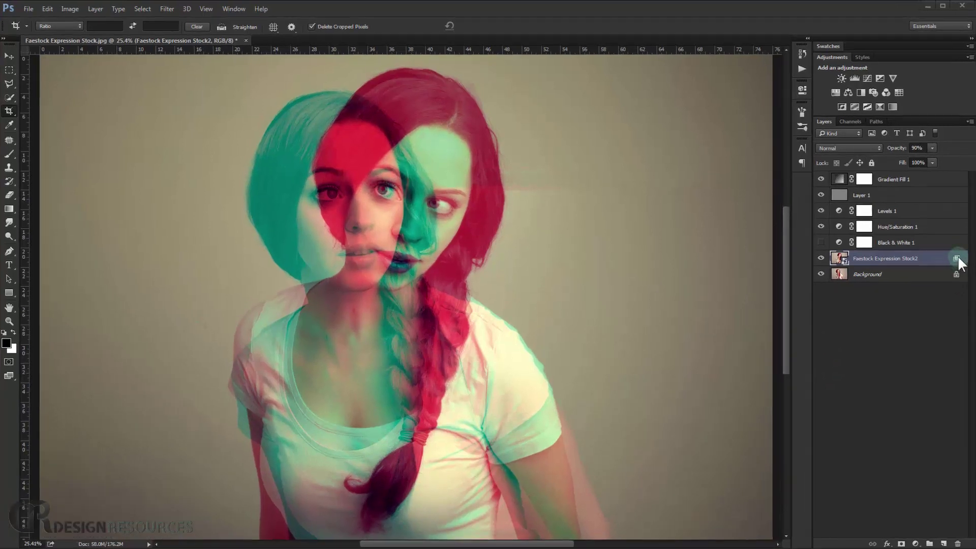
- In Faestock Expression Stock2's Blending Options, leave only the R channel checked
{"action": "double_click", "coordinate": [958, 259]}
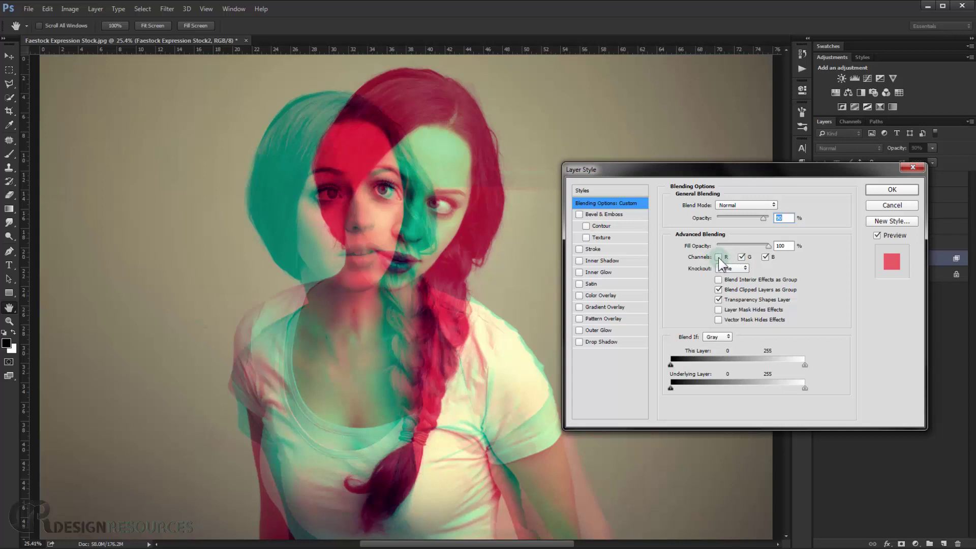
{"action": "left_click", "coordinate": [718, 258]}
{"action": "left_click", "coordinate": [765, 257]}
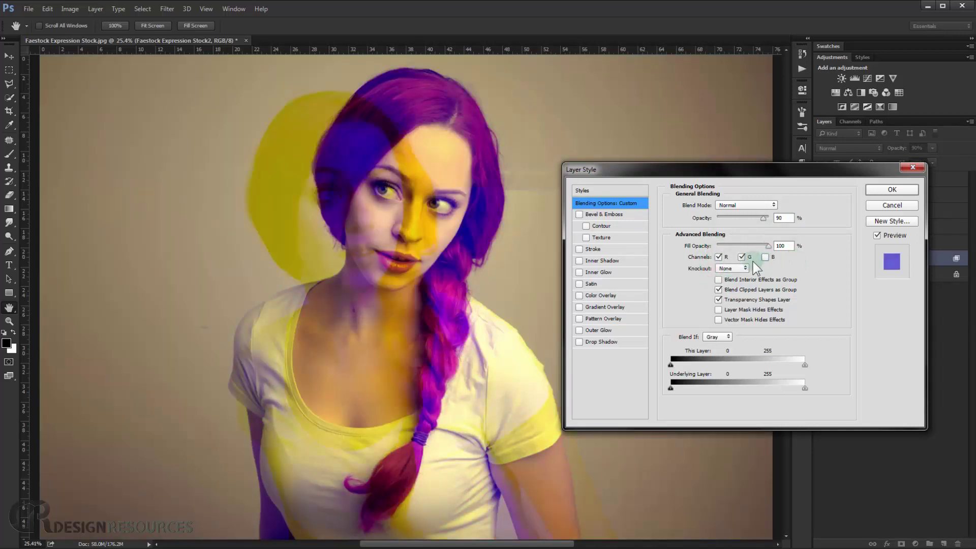
{"action": "left_click", "coordinate": [742, 258]}
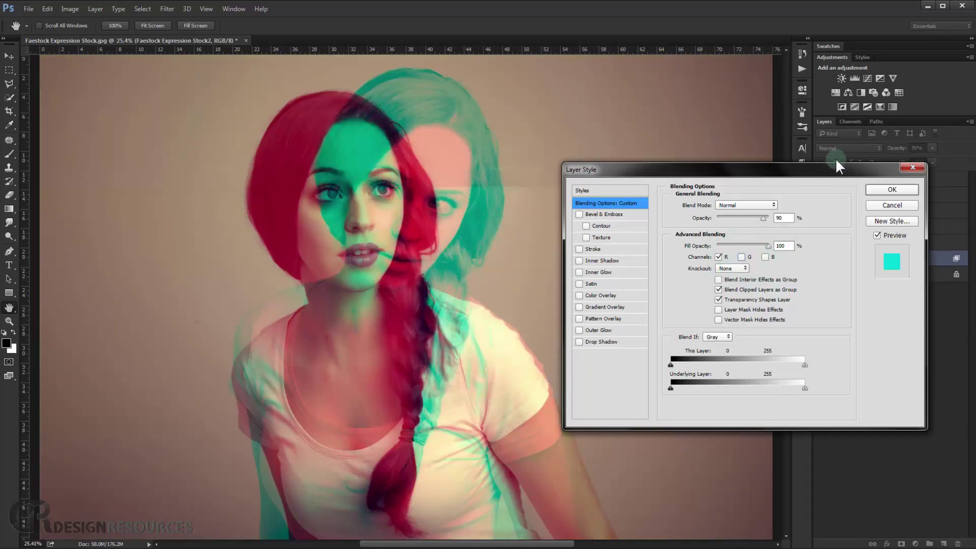
{"action": "left_click_drag", "start_coordinate": [779, 177], "coordinate": [753, 149]}
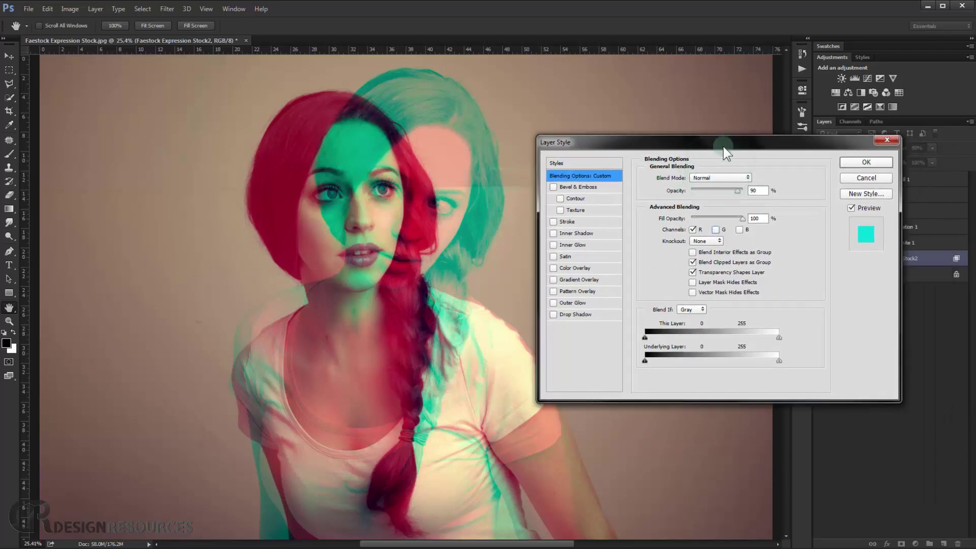
{"action": "left_click", "coordinate": [864, 163]}
- Hide all panels with Tab and fit the portrait to the window with Ctrl+0
{"action": "key", "text": "c"}
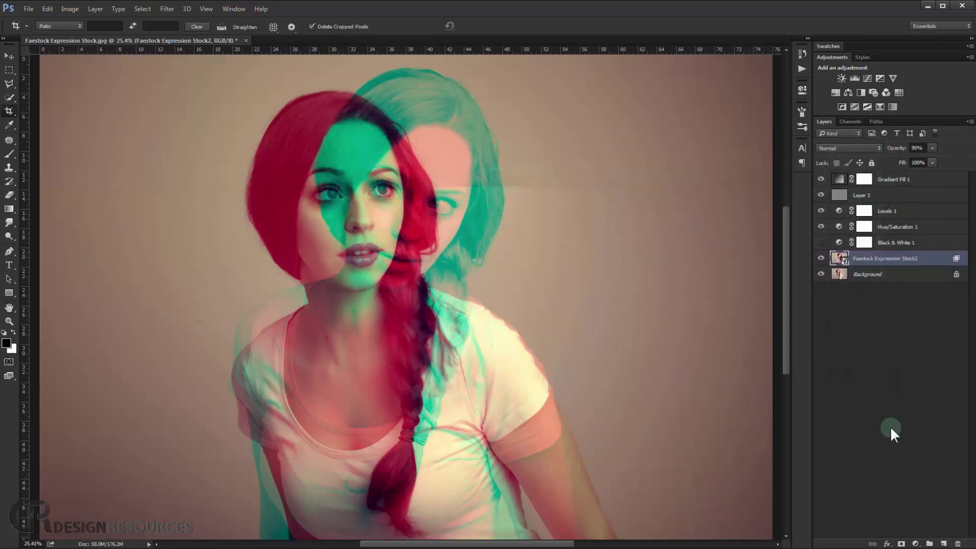
{"action": "key", "text": "ctrl+0"}
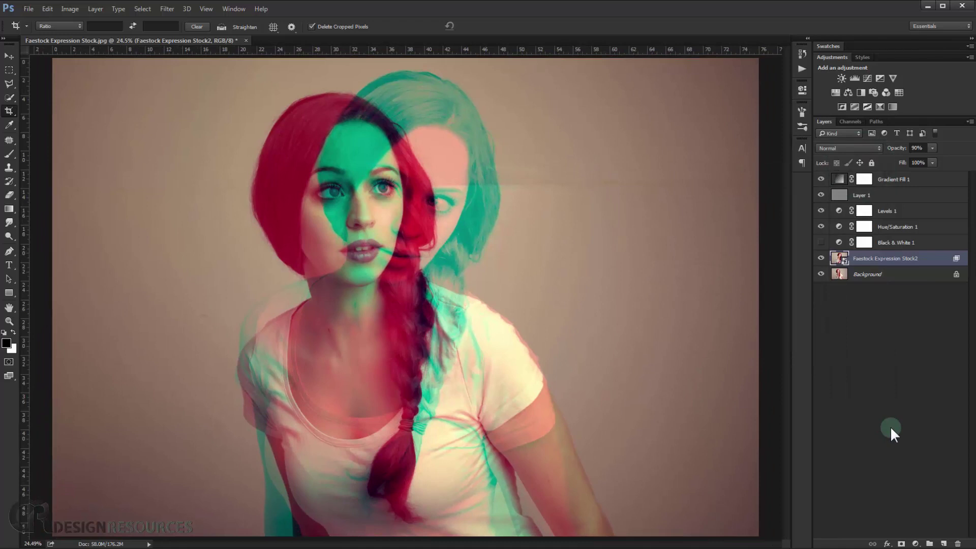
{"action": "key", "text": "Tab"}
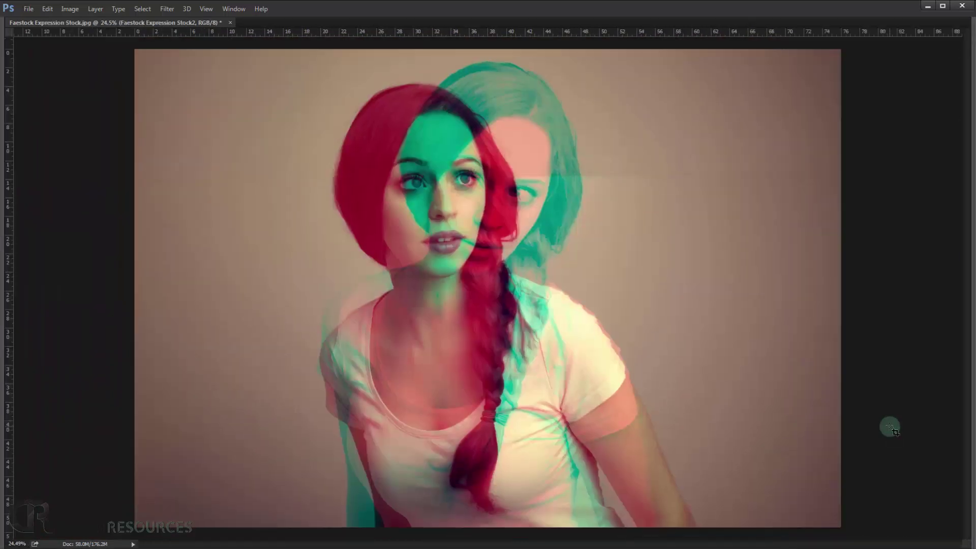
{"action": "key", "text": "ctrl+0"}
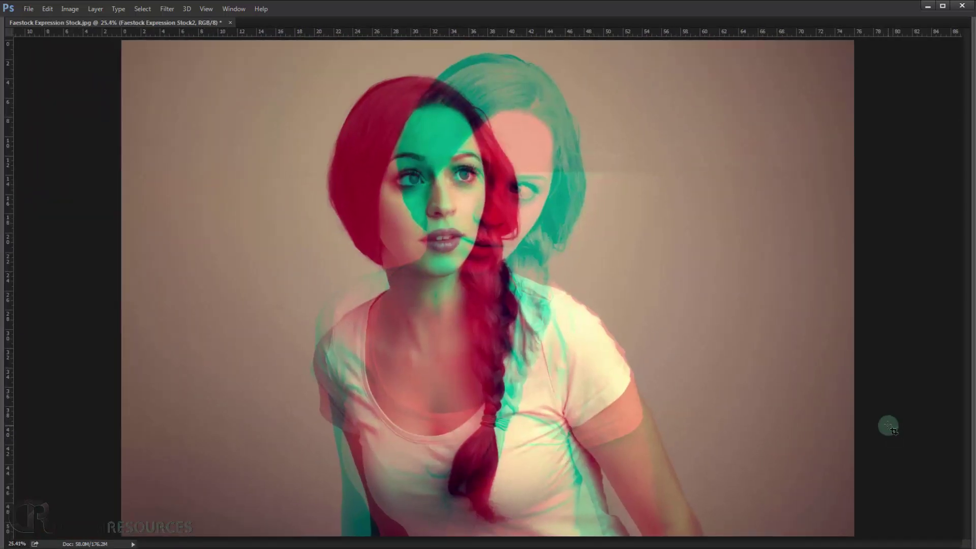